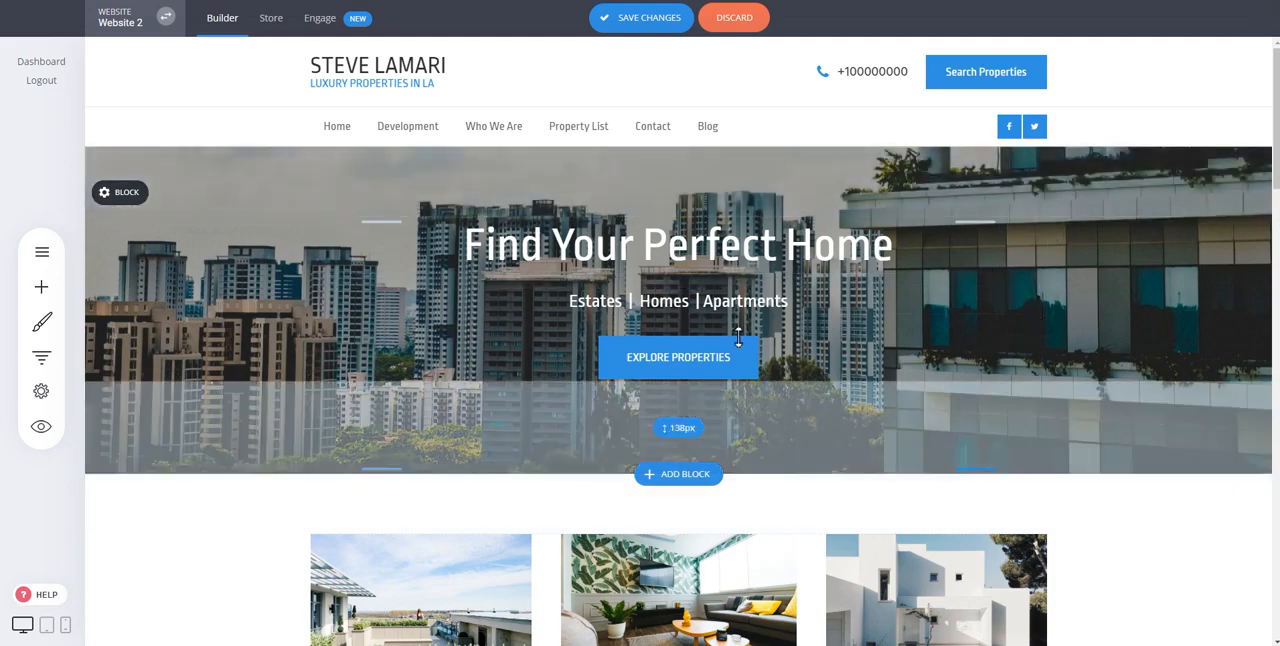
Step: Move the Recent Sales heading above its image in the middle column
{"action": "scroll", "coordinate": [846, 305], "scroll_direction": "down", "scroll_amount": 1}
{"action": "scroll", "coordinate": [846, 304], "scroll_direction": "down", "scroll_amount": 3}
{"action": "left_click_drag", "start_coordinate": [708, 367], "coordinate": [714, 222]}
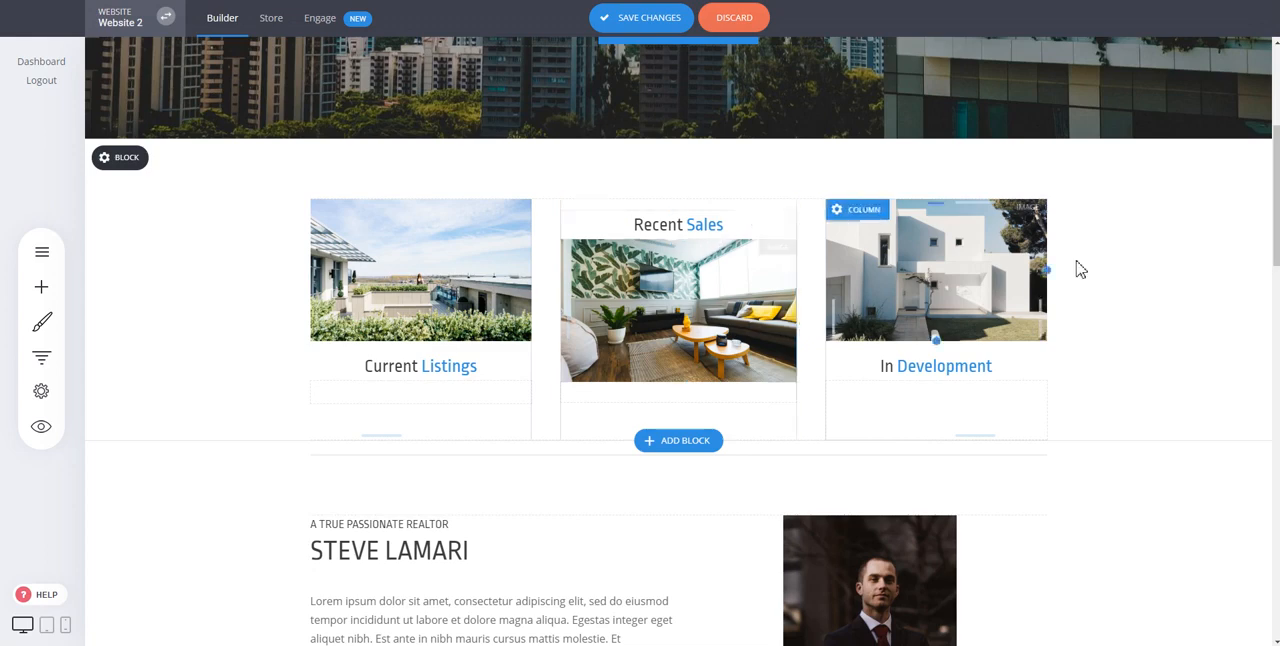
Step: Increase the hero block's top spacing to about 121 px and its bottom spacing to about 164 px
{"action": "scroll", "coordinate": [1089, 296], "scroll_direction": "up", "scroll_amount": 3}
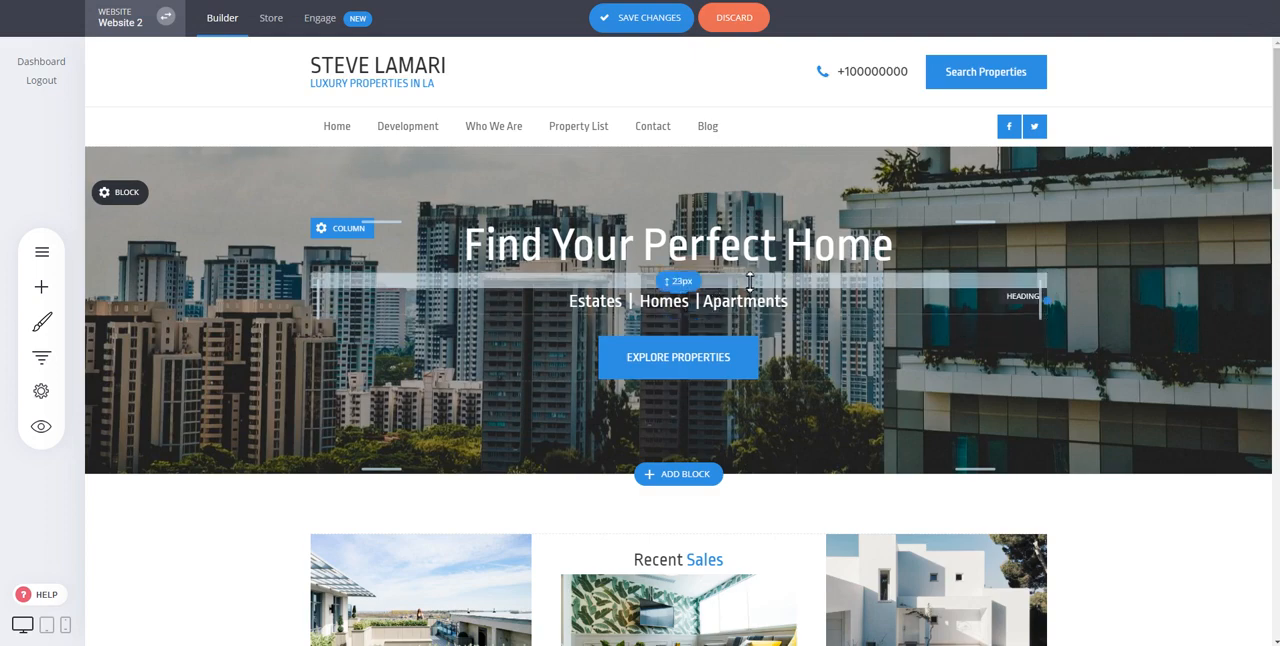
{"action": "left_click_drag", "start_coordinate": [750, 283], "coordinate": [745, 284]}
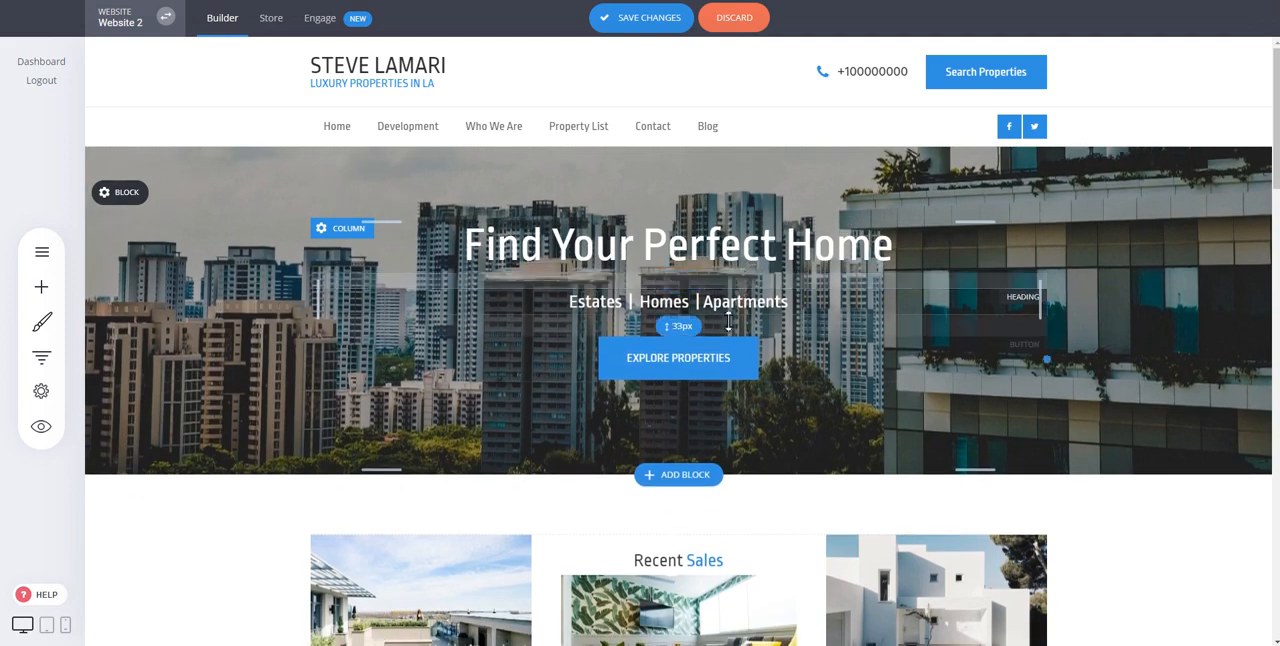
{"action": "mouse_move", "coordinate": [133, 193]}
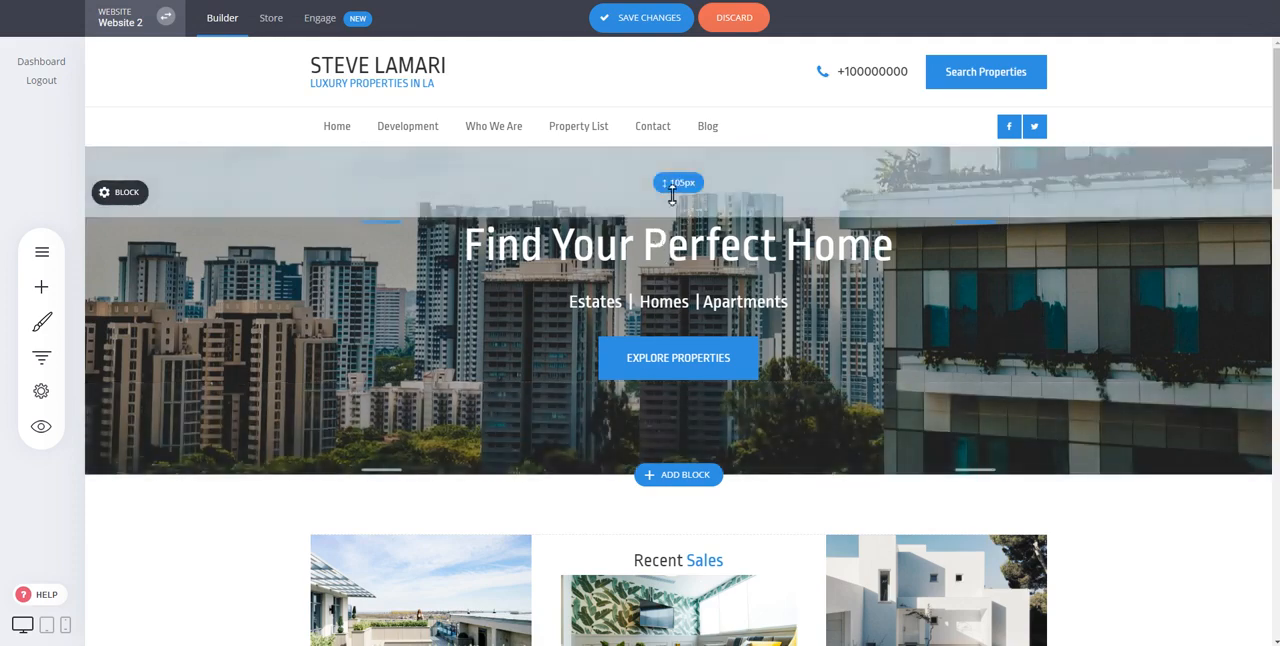
{"action": "left_click_drag", "start_coordinate": [676, 190], "coordinate": [673, 240]}
{"action": "left_click_drag", "start_coordinate": [743, 391], "coordinate": [757, 435]}
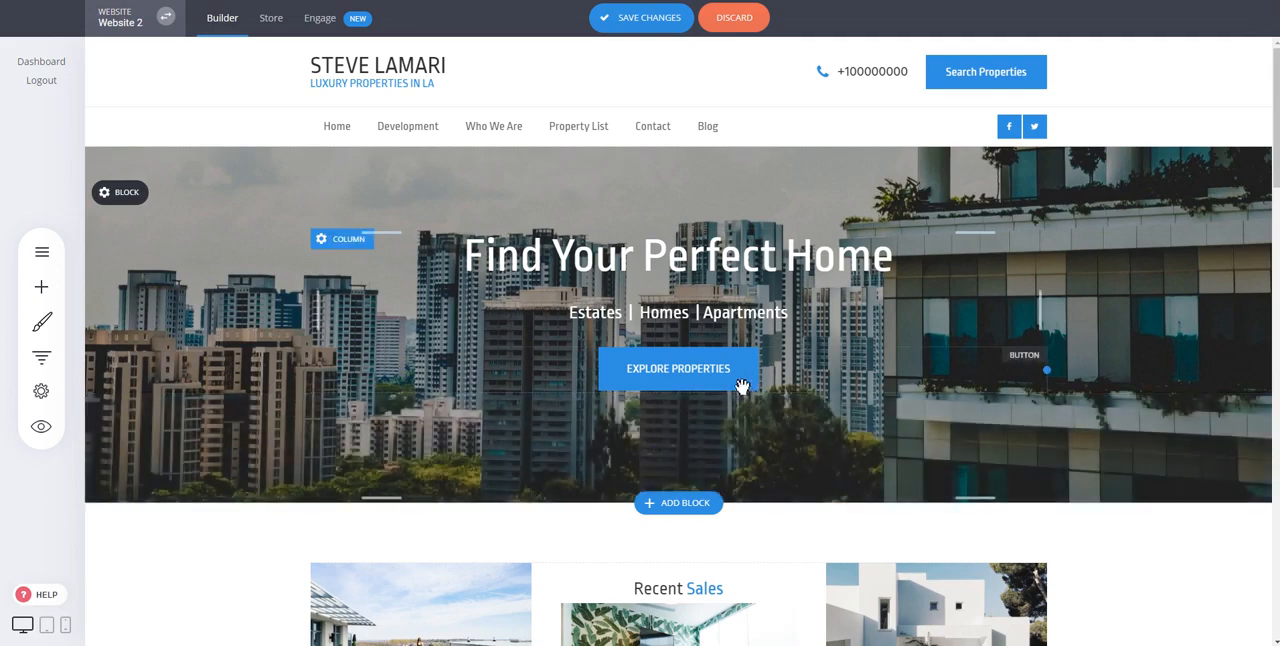
Step: Move the middle column's image back above the Recent Sales heading
{"action": "scroll", "coordinate": [950, 378], "scroll_direction": "down", "scroll_amount": 3}
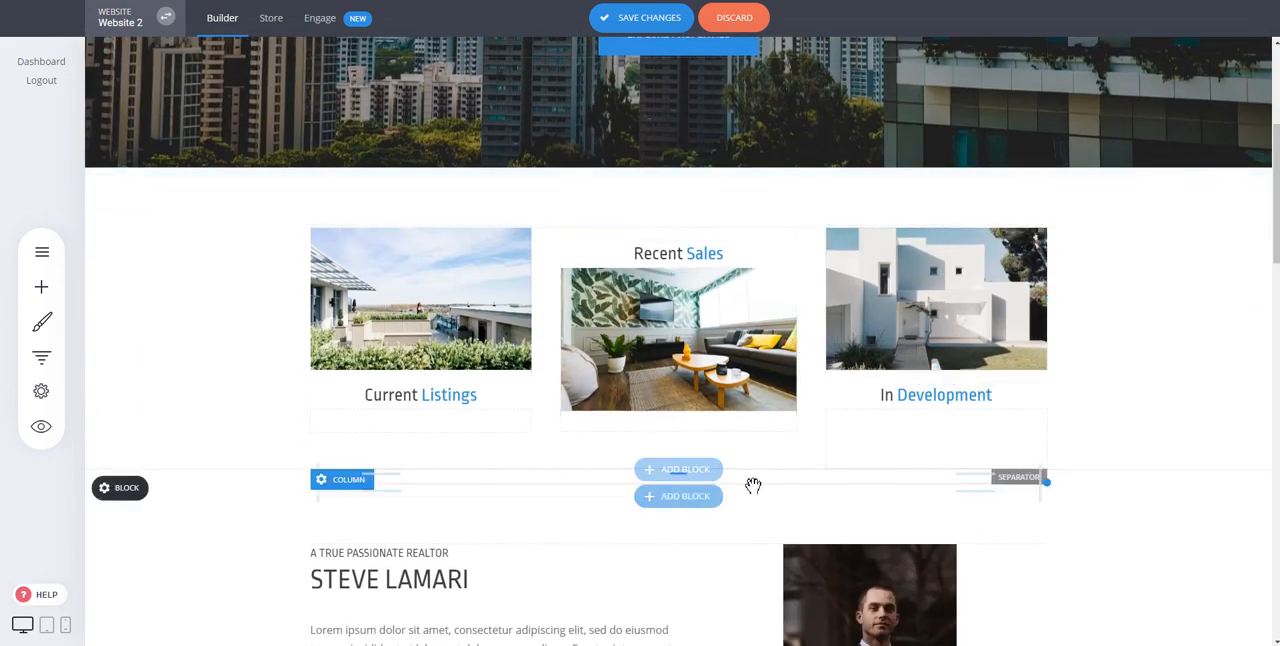
{"action": "left_click_drag", "start_coordinate": [724, 358], "coordinate": [729, 251]}
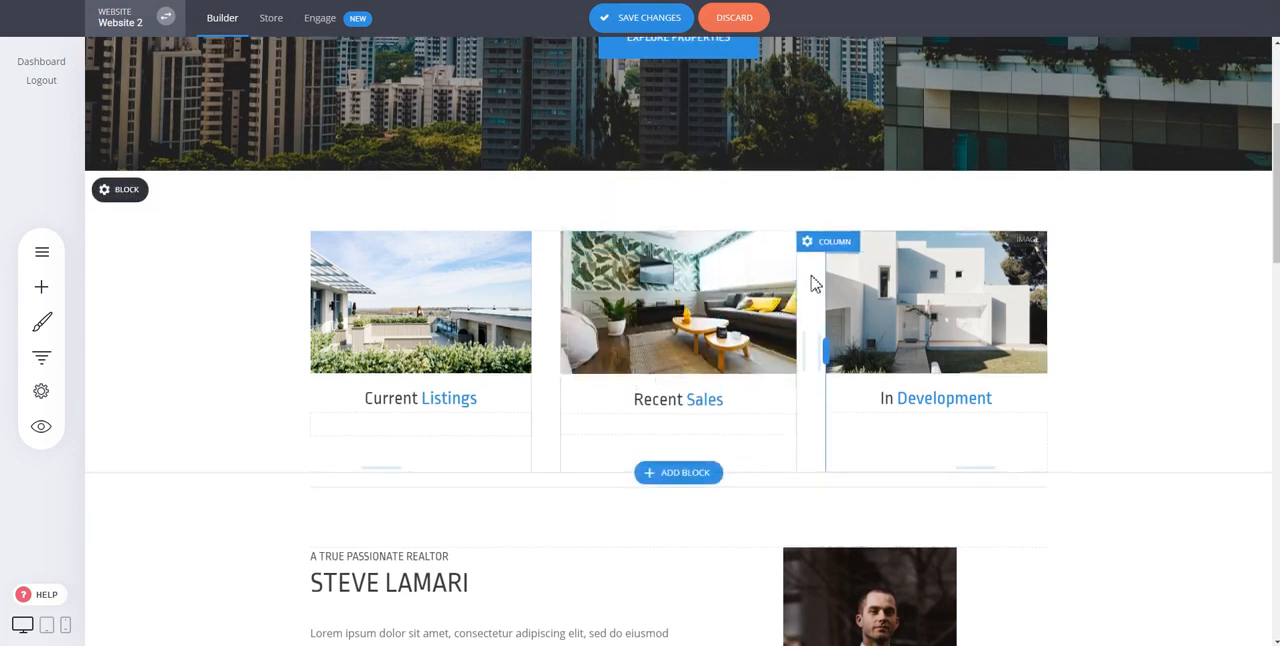
Step: Examine the hero block's container settings for background image, position and overlay
{"action": "scroll", "coordinate": [811, 278], "scroll_direction": "up", "scroll_amount": 3}
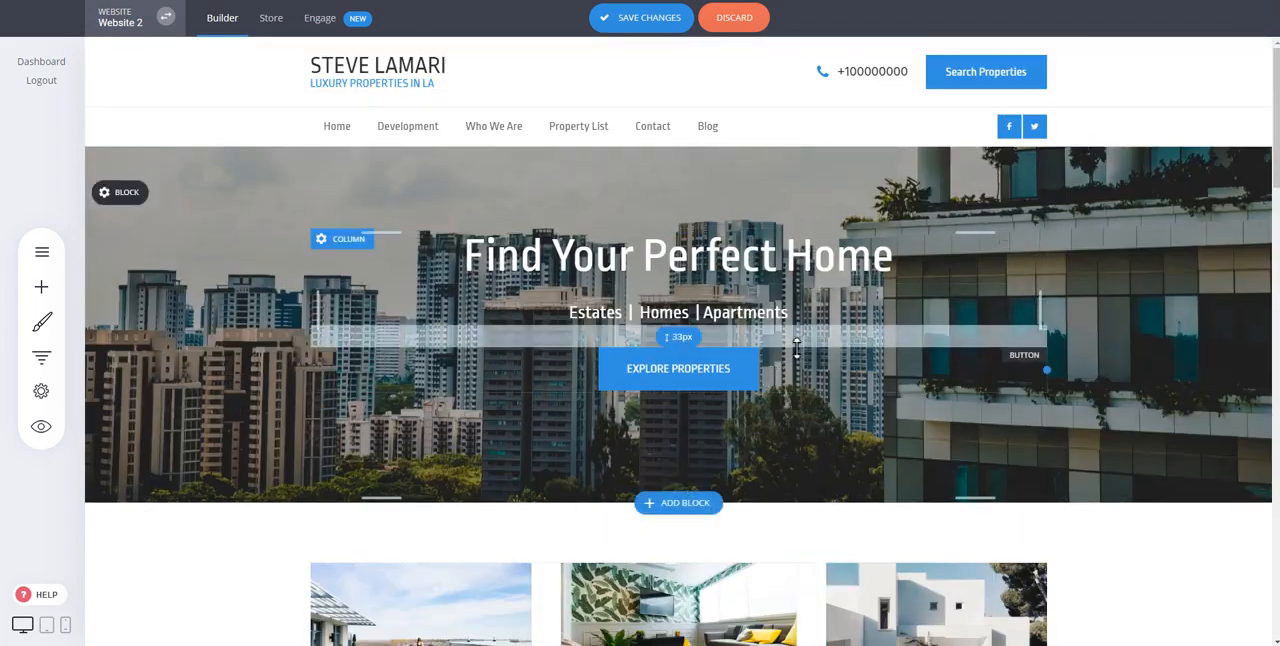
{"action": "mouse_move", "coordinate": [127, 203]}
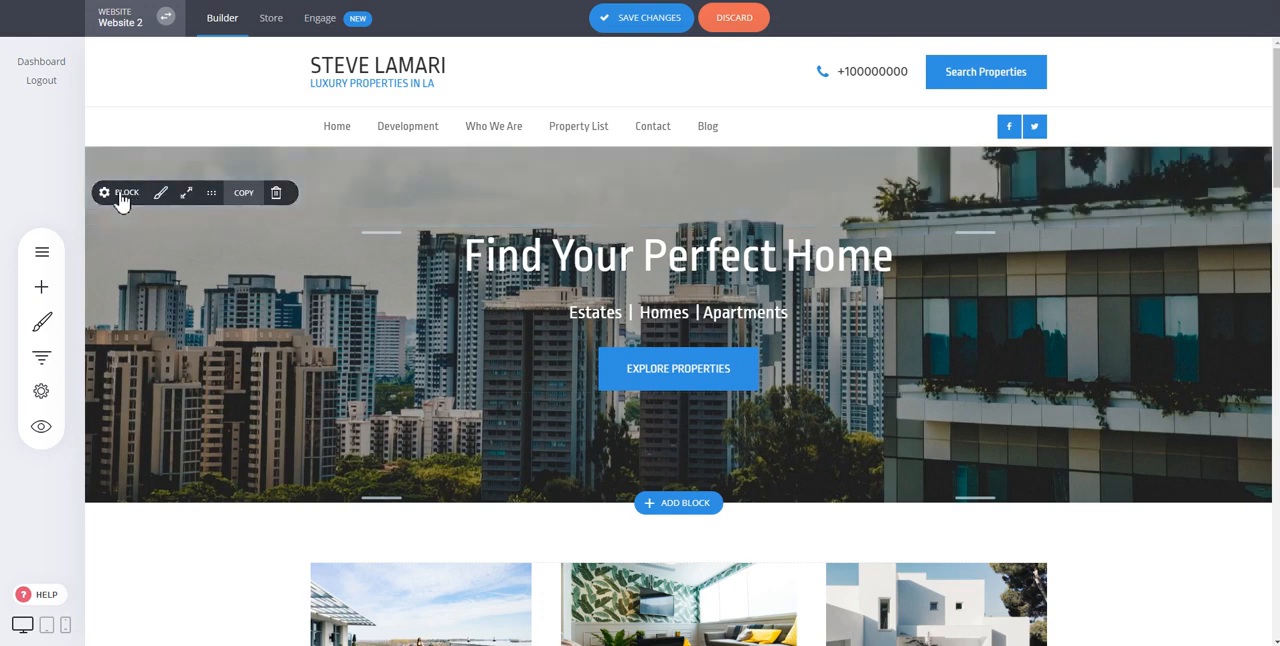
{"action": "left_click", "coordinate": [120, 193]}
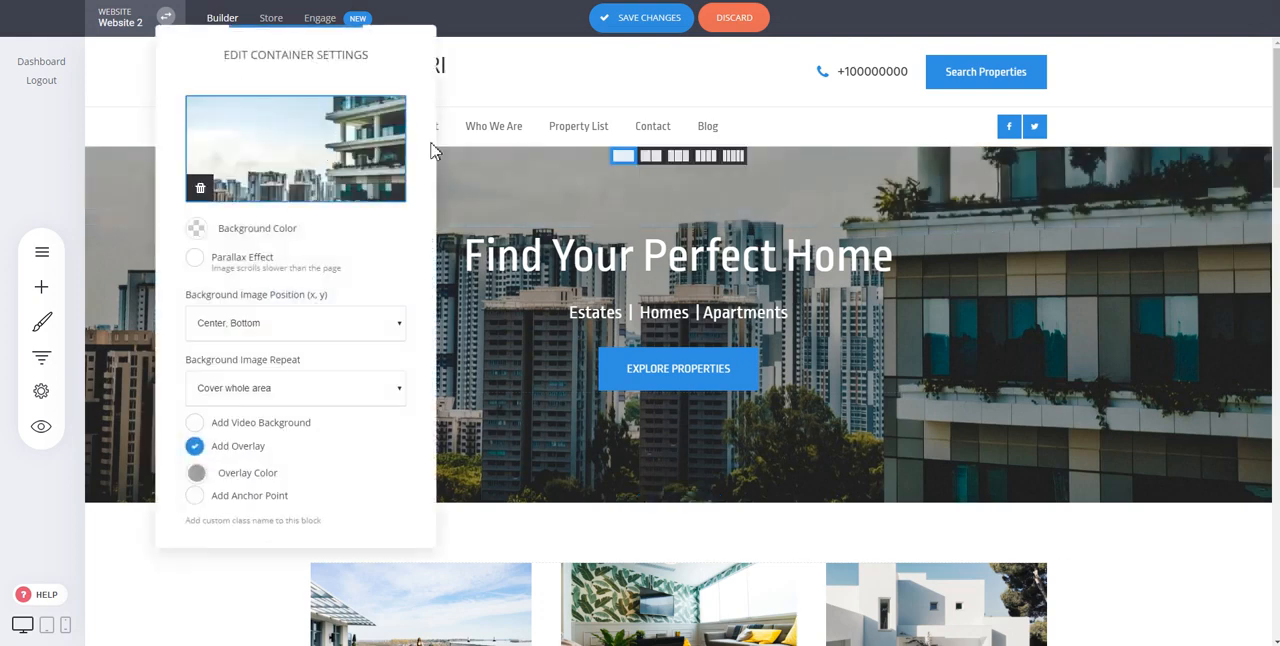
{"action": "left_click", "coordinate": [665, 215]}
{"action": "scroll", "coordinate": [1074, 397], "scroll_direction": "down", "scroll_amount": 3}
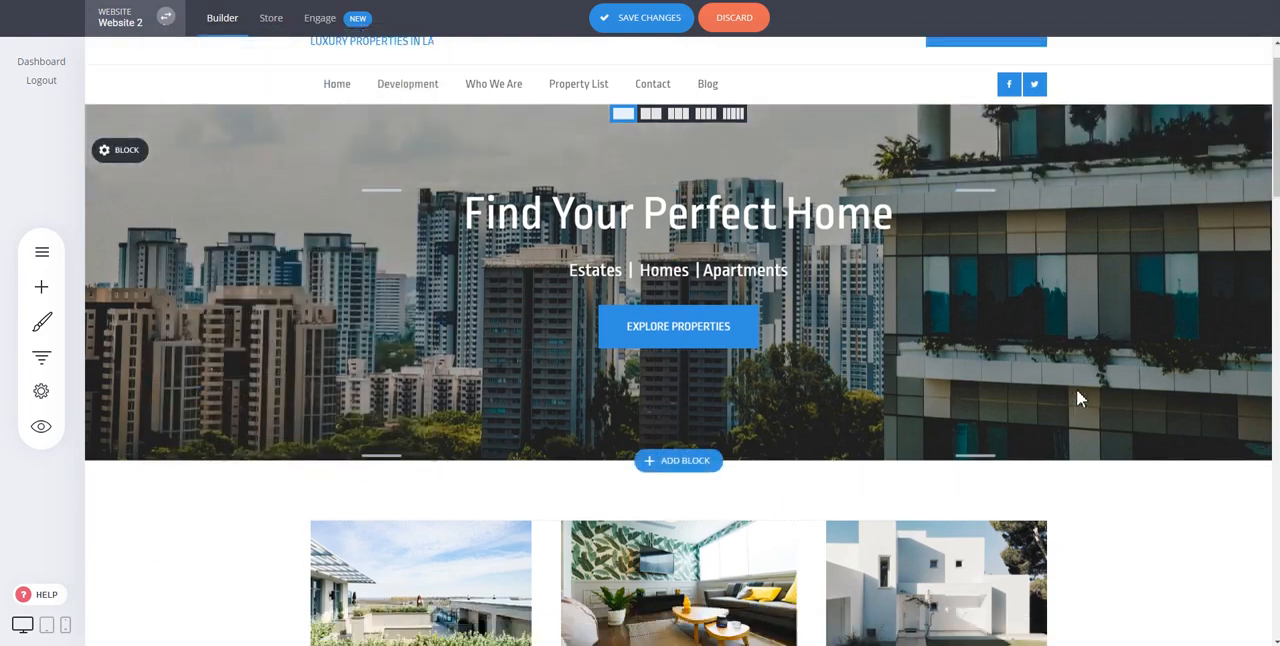
{"action": "scroll", "coordinate": [783, 254], "scroll_direction": "up", "scroll_amount": 3}
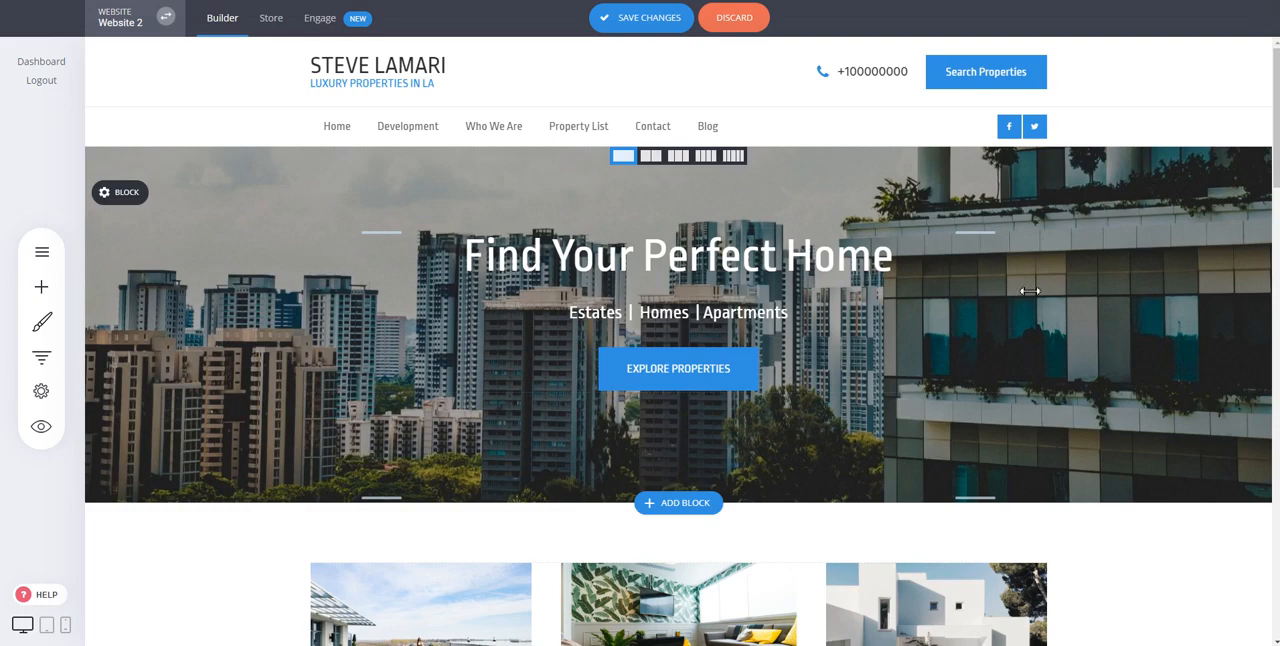
{"action": "scroll", "coordinate": [1014, 309], "scroll_direction": "down", "scroll_amount": 2}
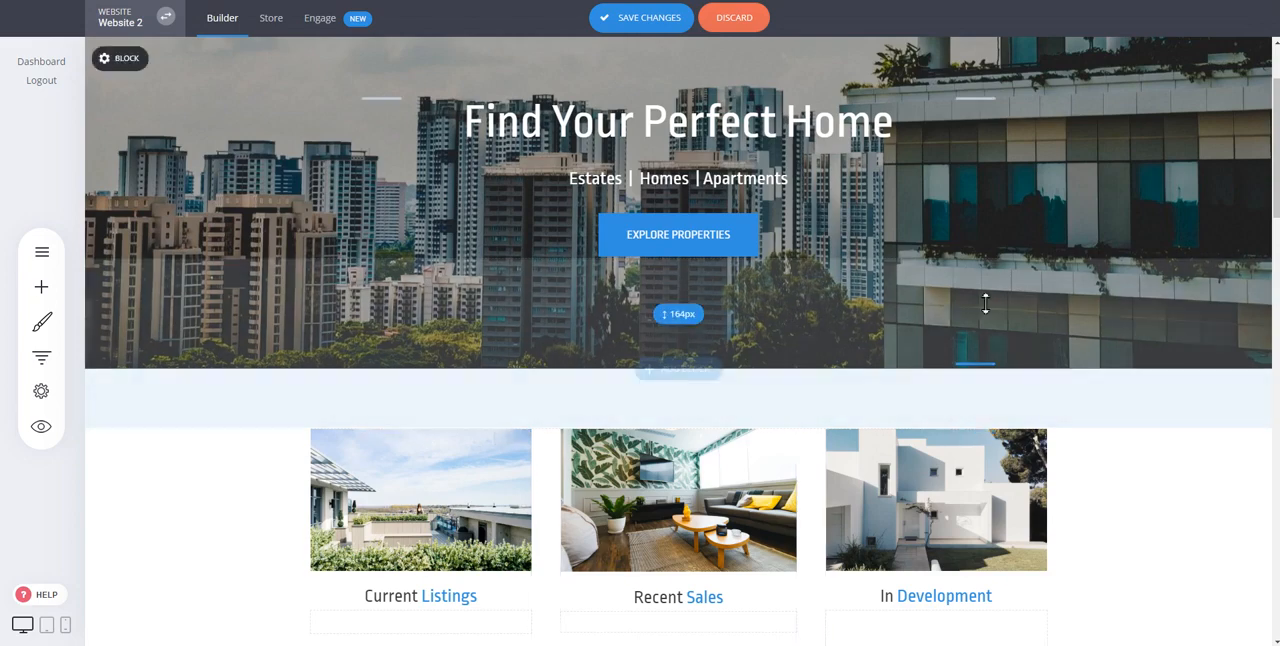
{"action": "scroll", "coordinate": [908, 491], "scroll_direction": "down", "scroll_amount": 3}
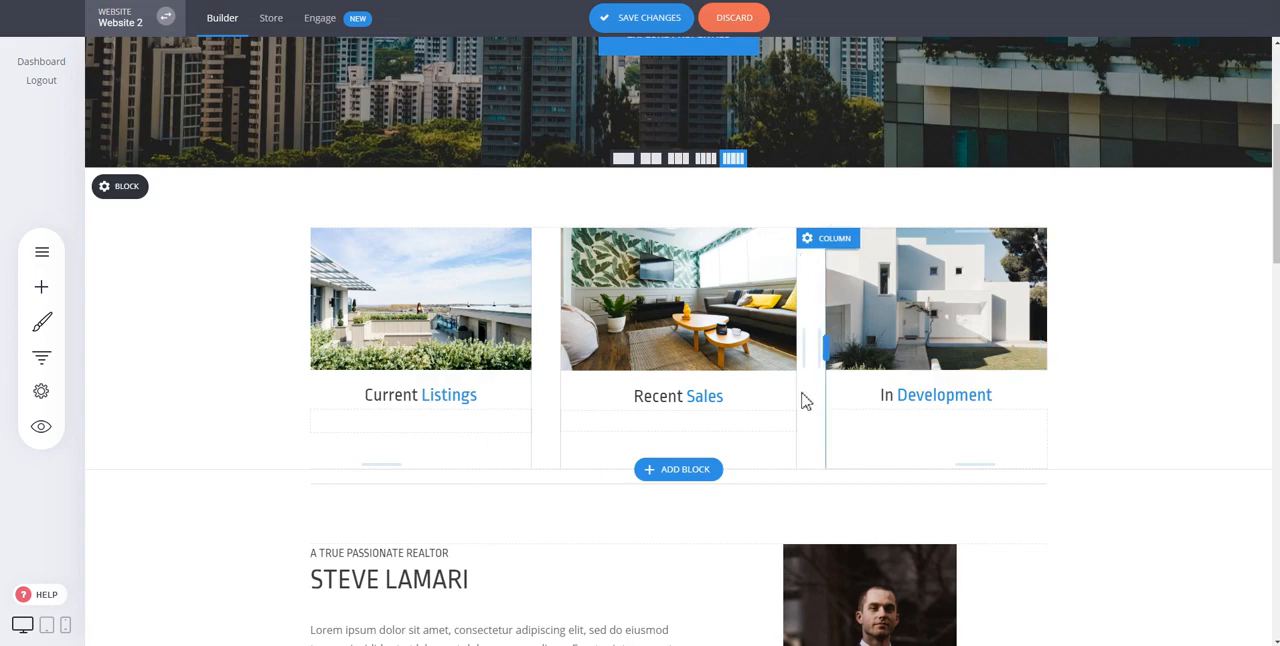
Step: Split the hero block with the Find Your Perfect Home heading into 2 columns
{"action": "scroll", "coordinate": [1095, 333], "scroll_direction": "up", "scroll_amount": 3}
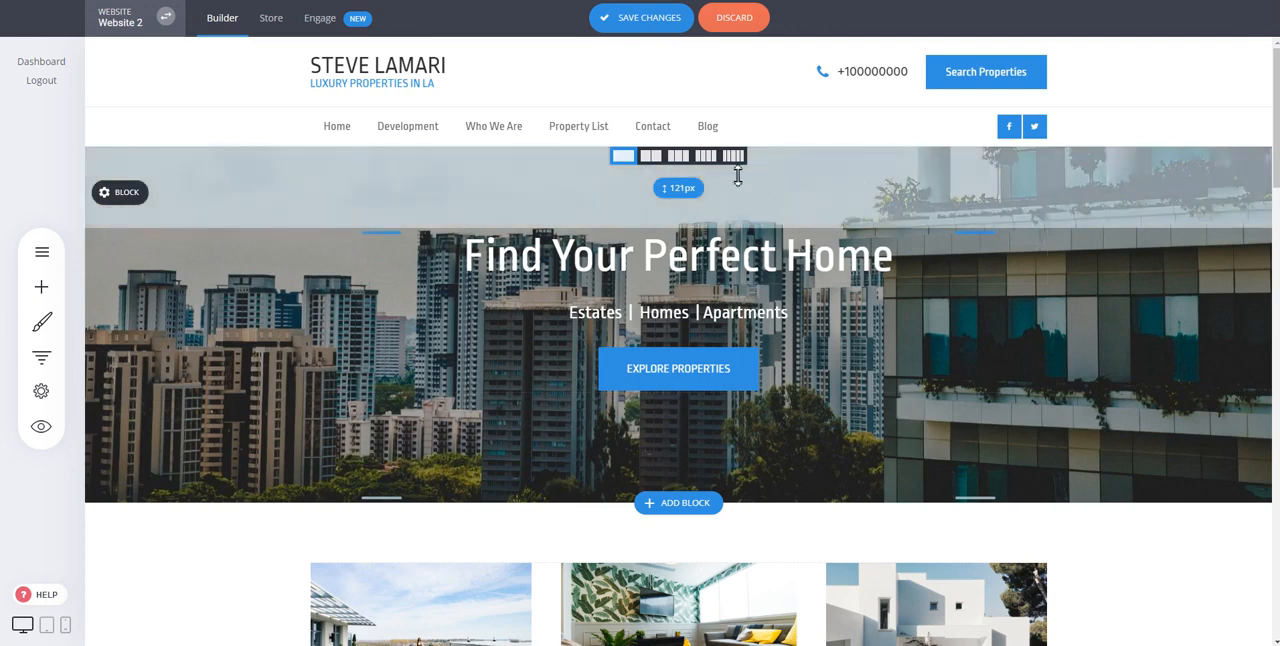
{"action": "left_click", "coordinate": [658, 160]}
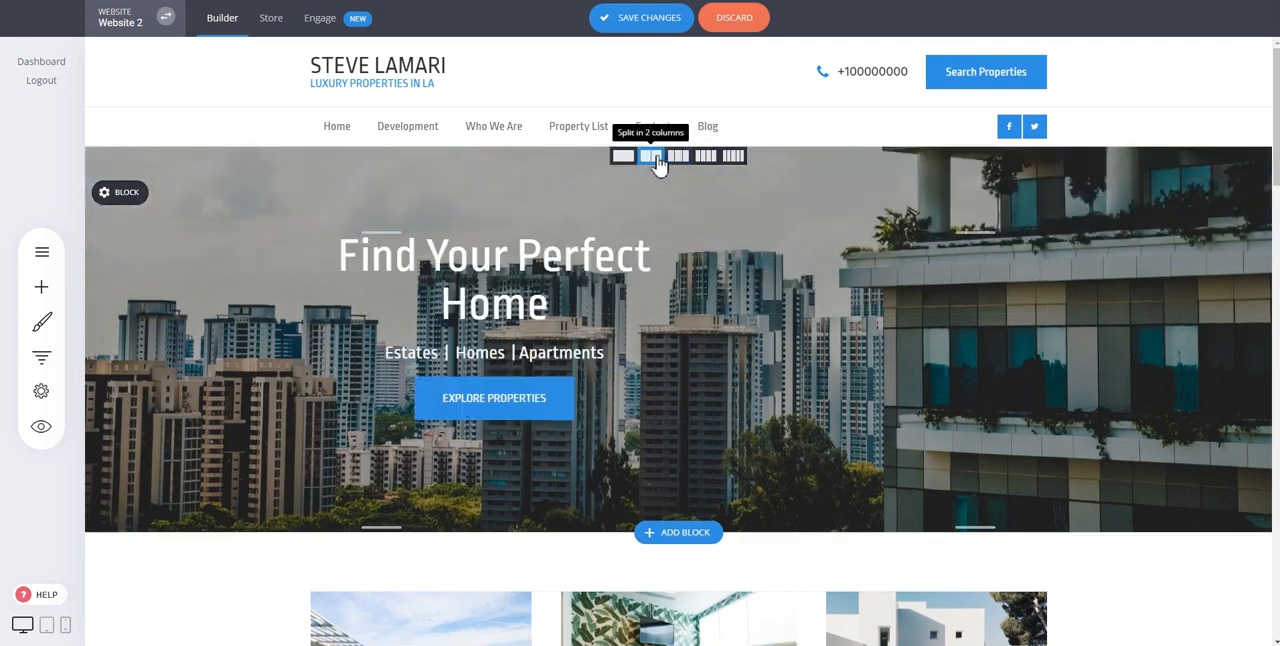
{"action": "mouse_move", "coordinate": [679, 323]}
{"action": "left_mouse_down"}
{"action": "mouse_move", "coordinate": [745, 320]}
{"action": "mouse_move", "coordinate": [676, 320]}
{"action": "left_mouse_up"}
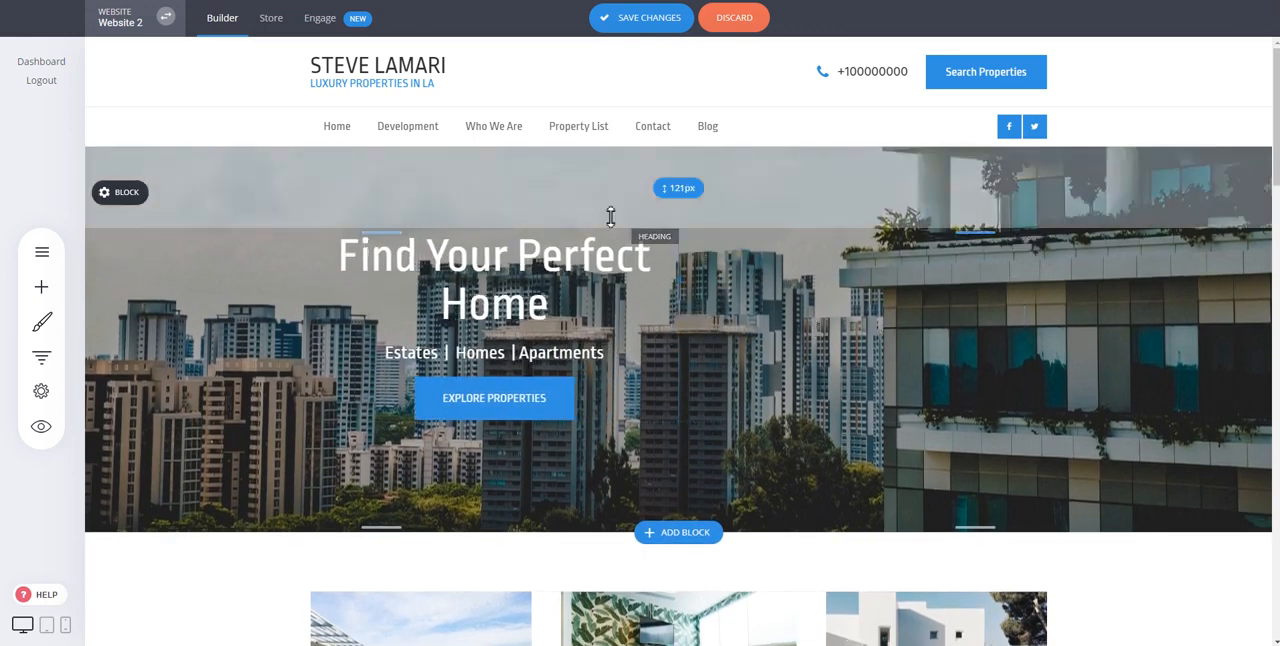
Step: Align the Find Your Perfect Home heading to the left
{"action": "left_click", "coordinate": [538, 268]}
{"action": "key", "text": "ctrl+a"}
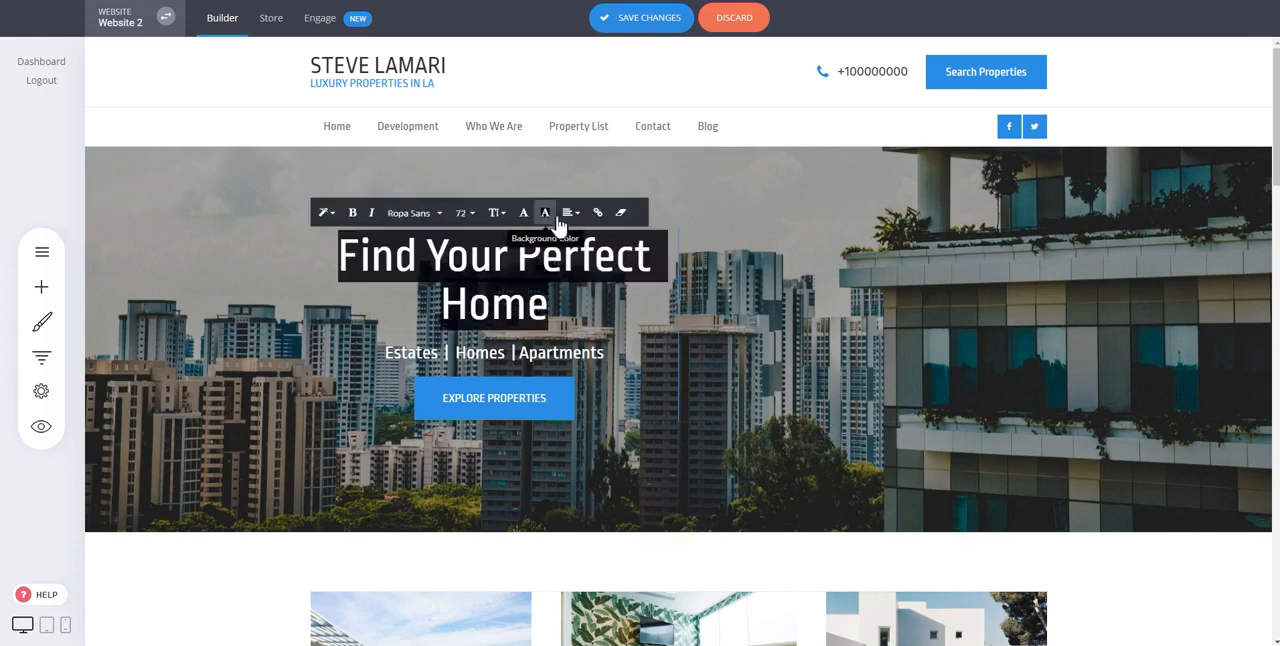
{"action": "left_click", "coordinate": [568, 212]}
{"action": "left_click", "coordinate": [584, 237]}
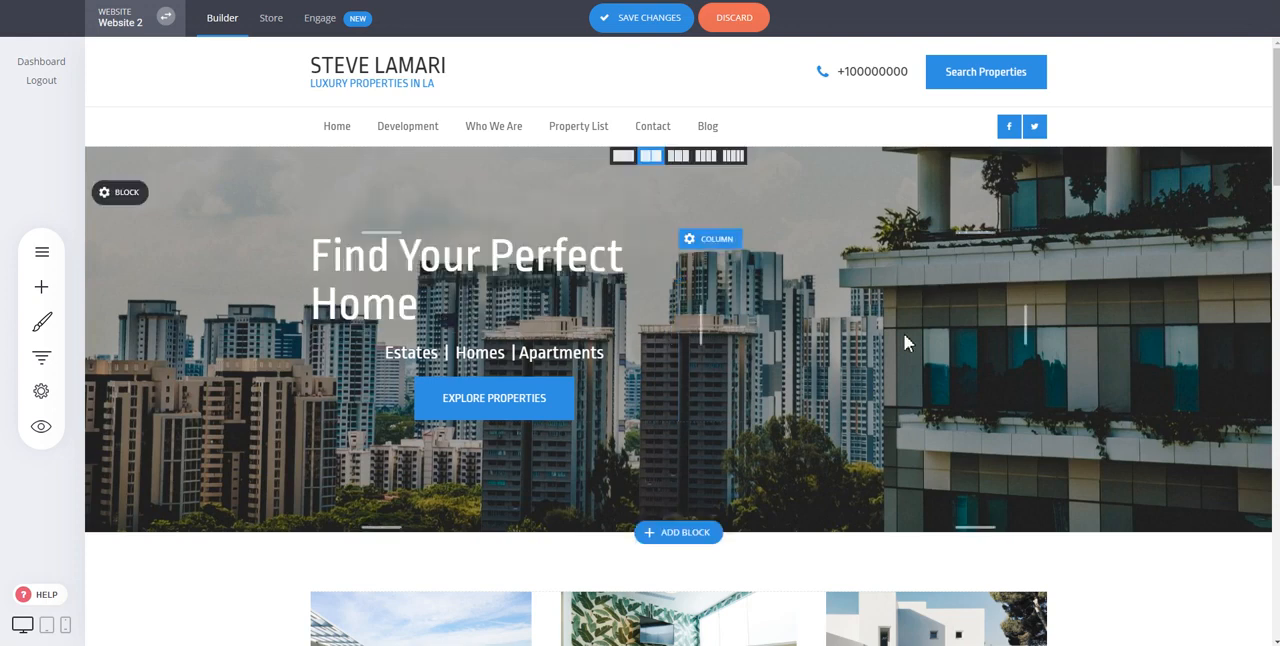
Step: Align the Estates | Homes | Apartments subheading to the left
{"action": "left_click", "coordinate": [537, 357]}
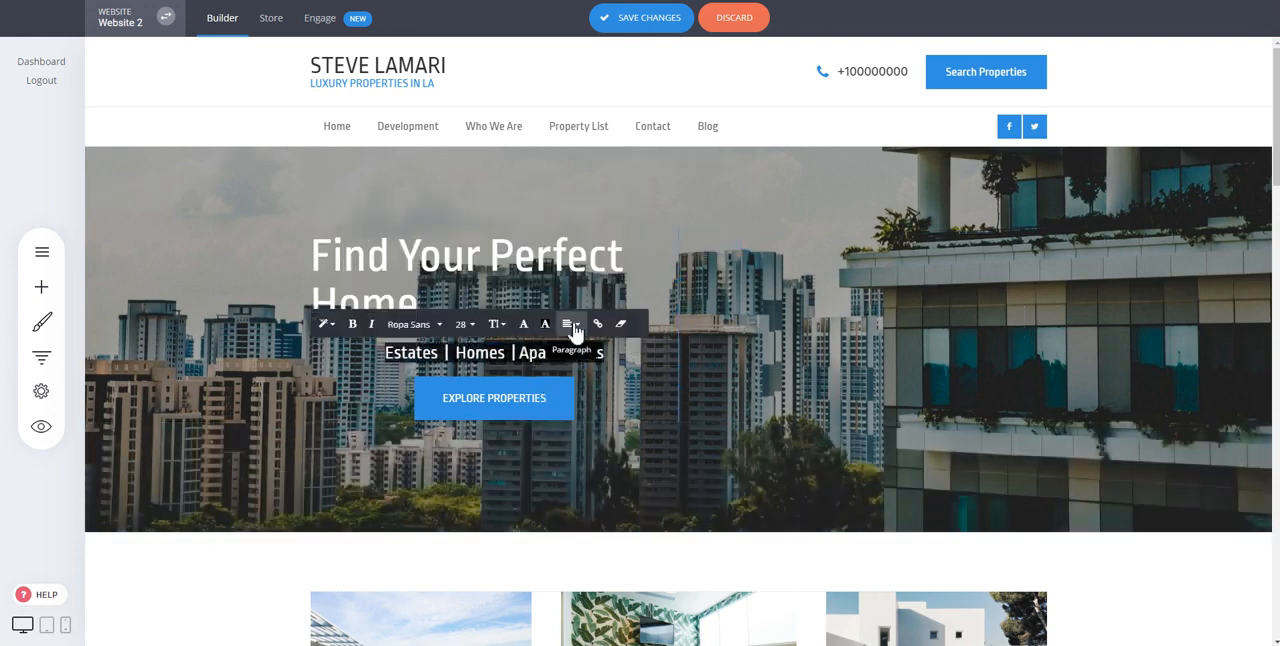
{"action": "left_click", "coordinate": [570, 325]}
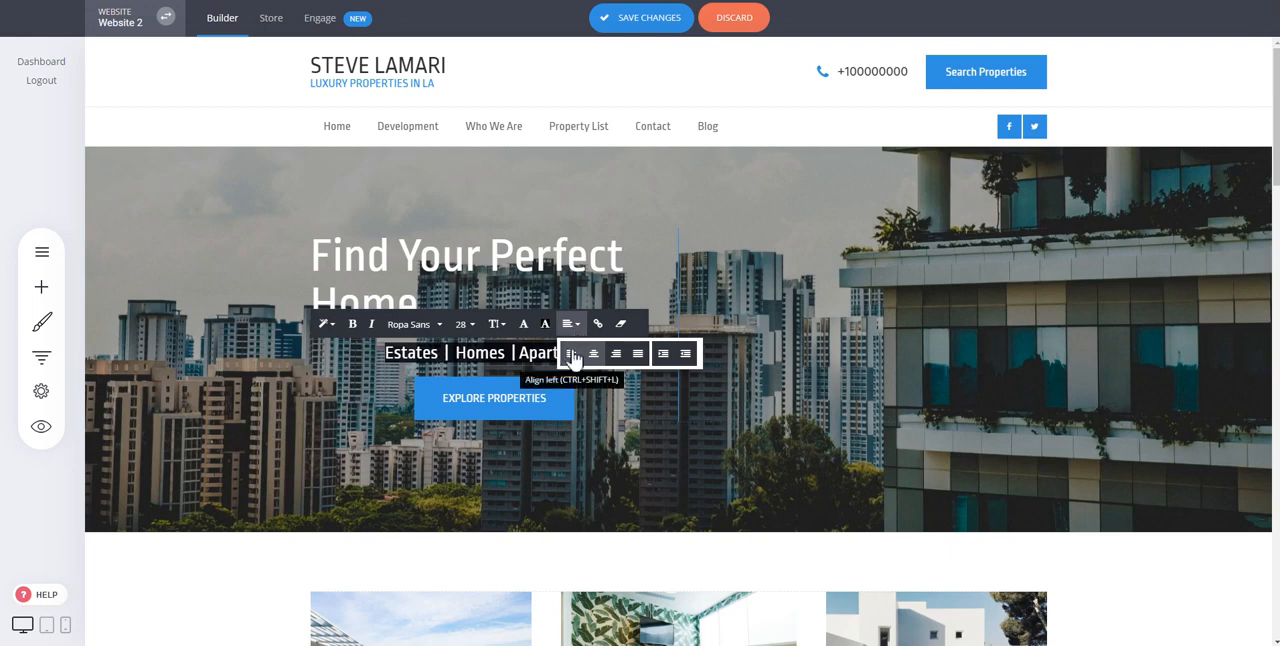
{"action": "left_click", "coordinate": [571, 356]}
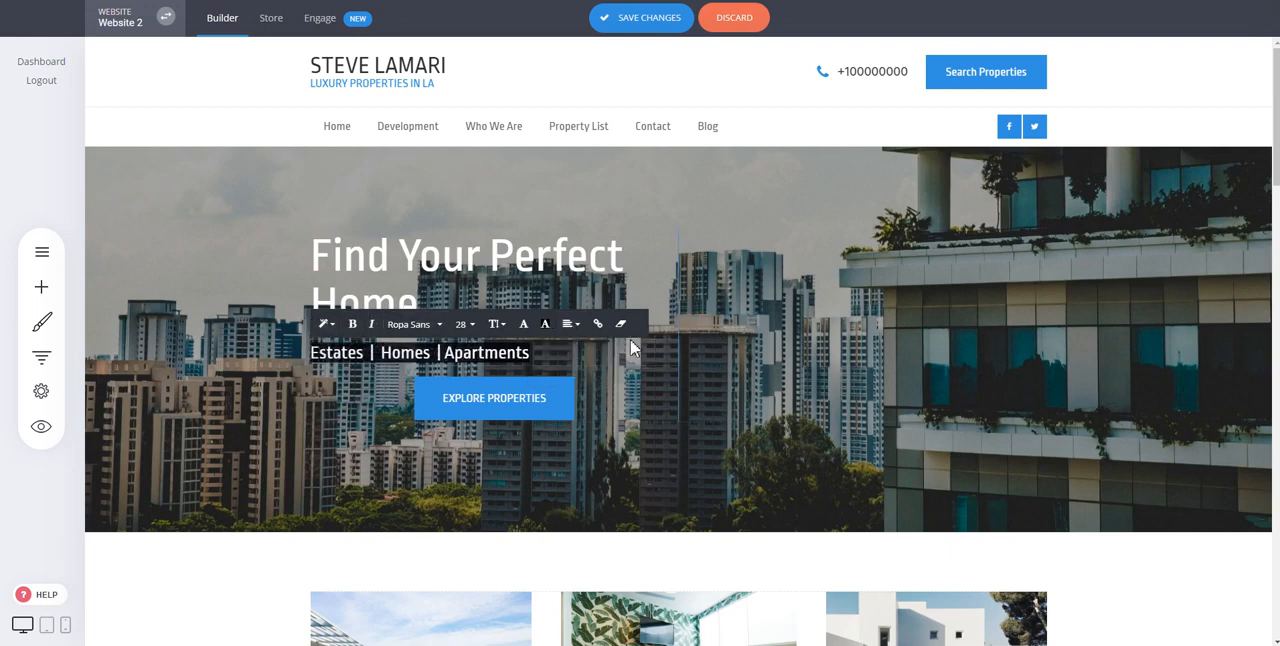
{"action": "left_click", "coordinate": [928, 368]}
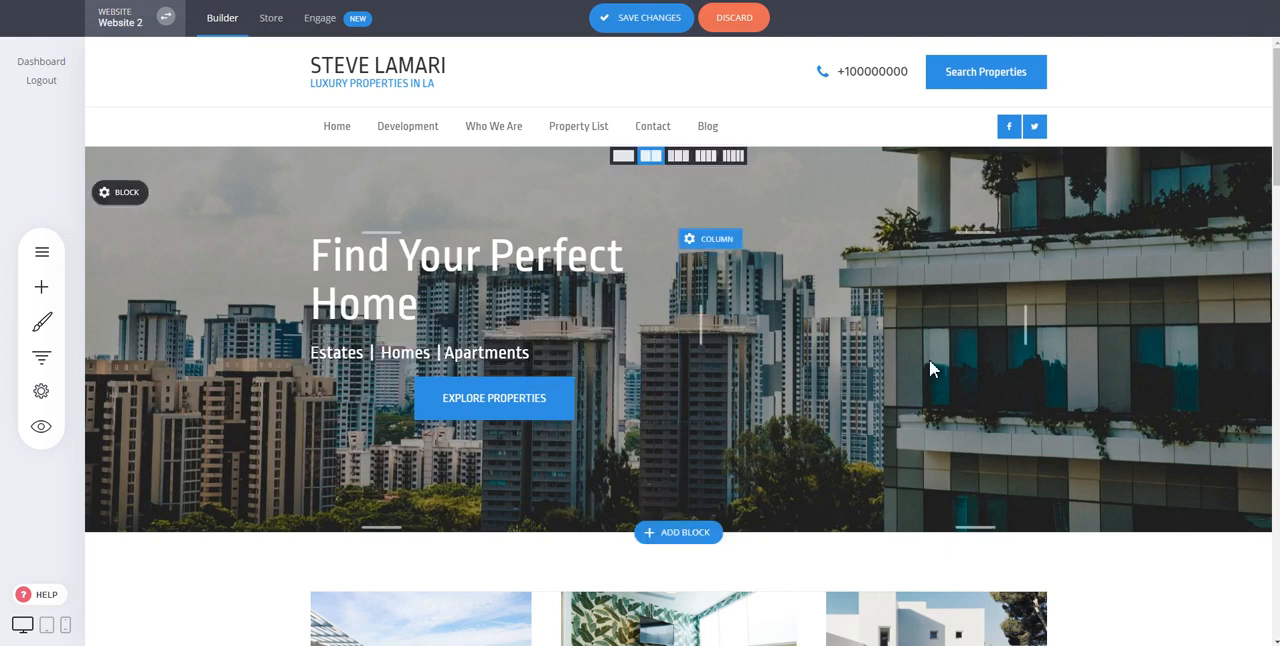
Step: Align the Explore Properties button to the left, beneath the hero subheading
{"action": "left_click", "coordinate": [507, 400]}
{"action": "left_click", "coordinate": [478, 286]}
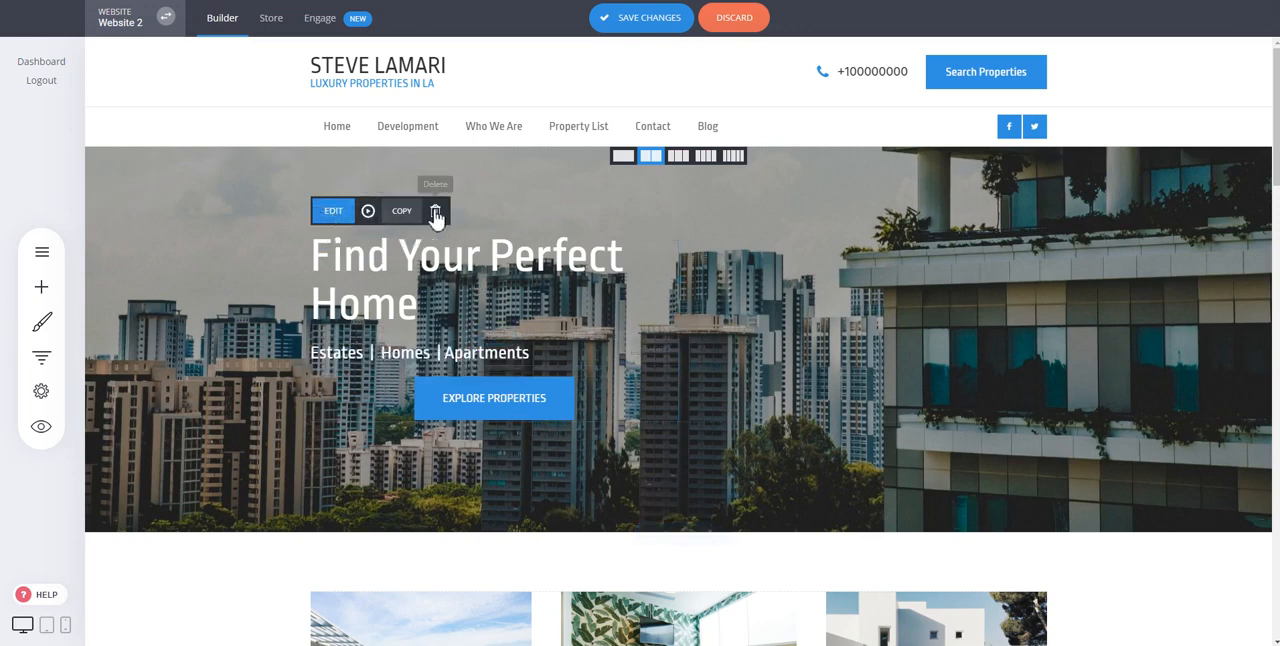
{"action": "left_click", "coordinate": [386, 358]}
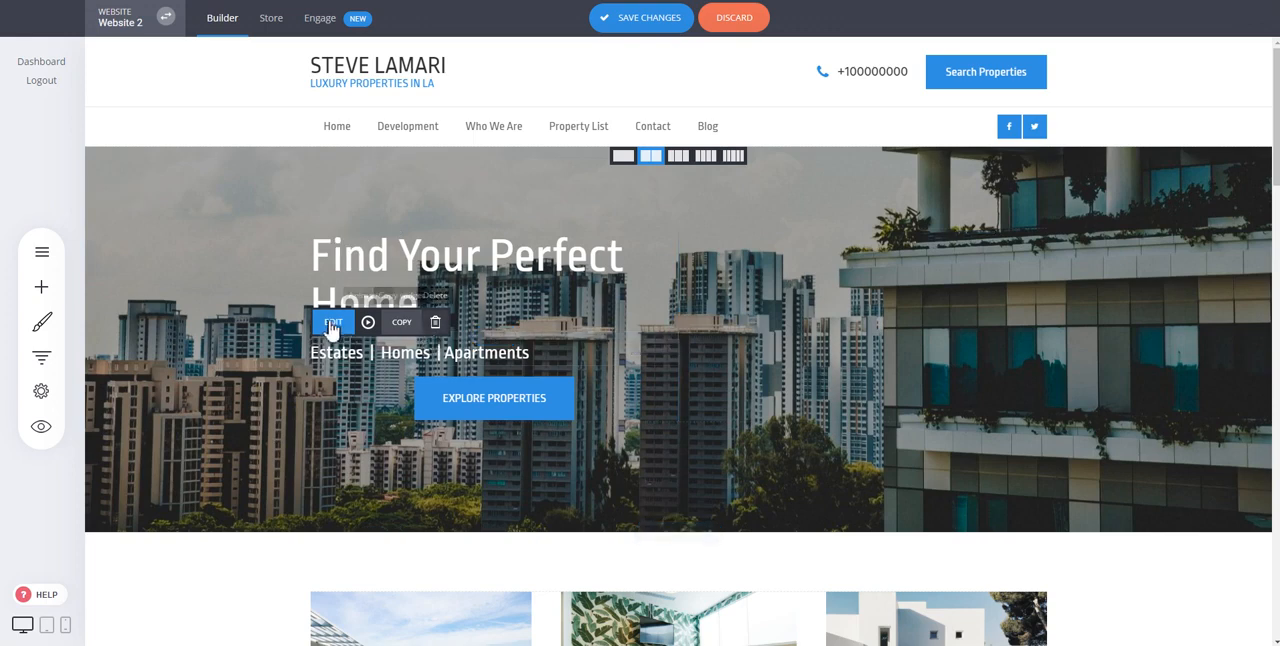
{"action": "left_click", "coordinate": [490, 396]}
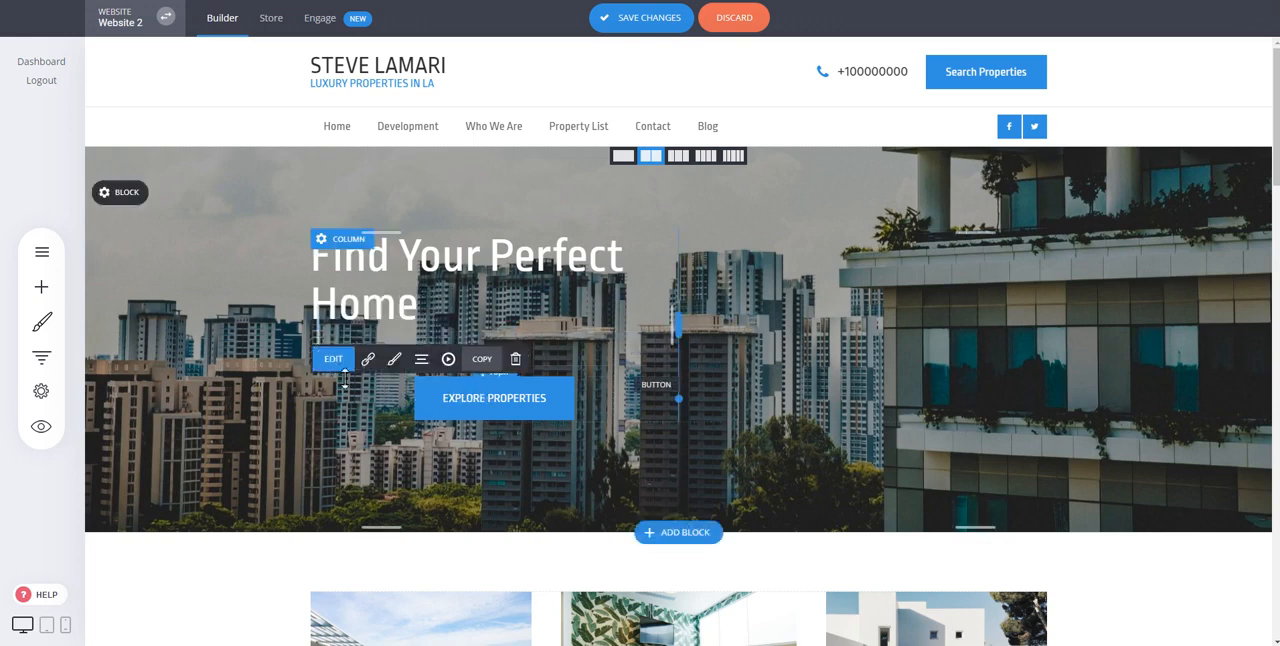
{"action": "left_click", "coordinate": [420, 360]}
{"action": "left_click", "coordinate": [428, 252]}
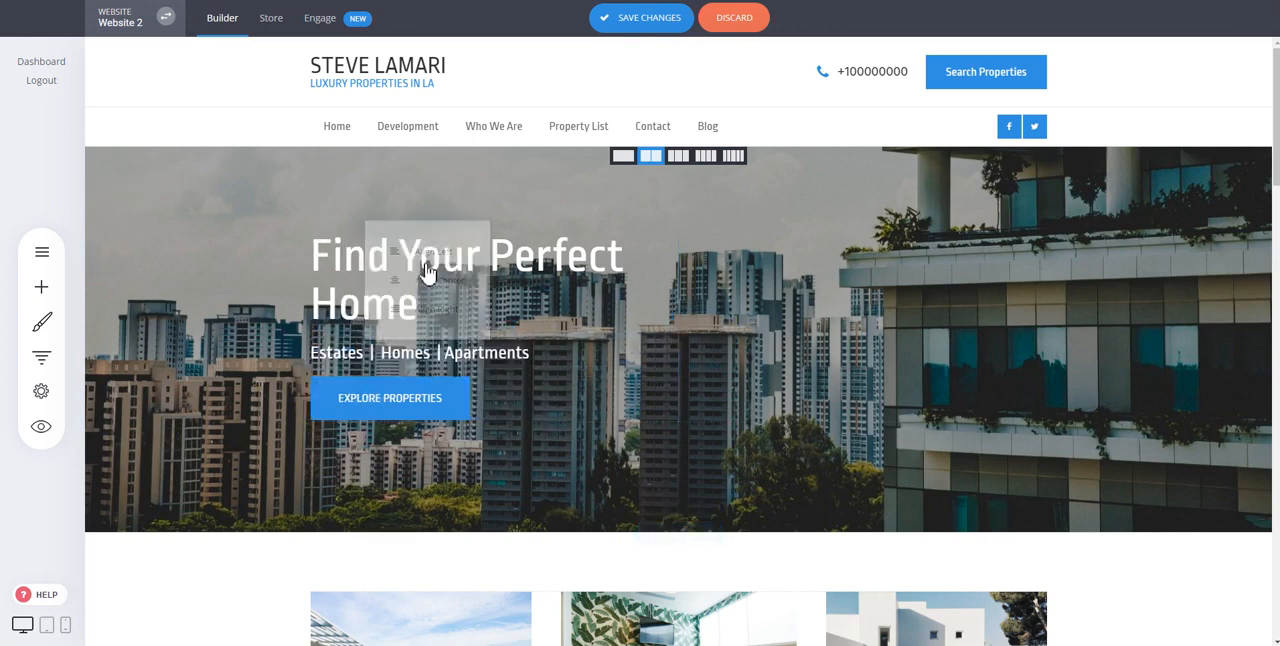
{"action": "left_click", "coordinate": [378, 398]}
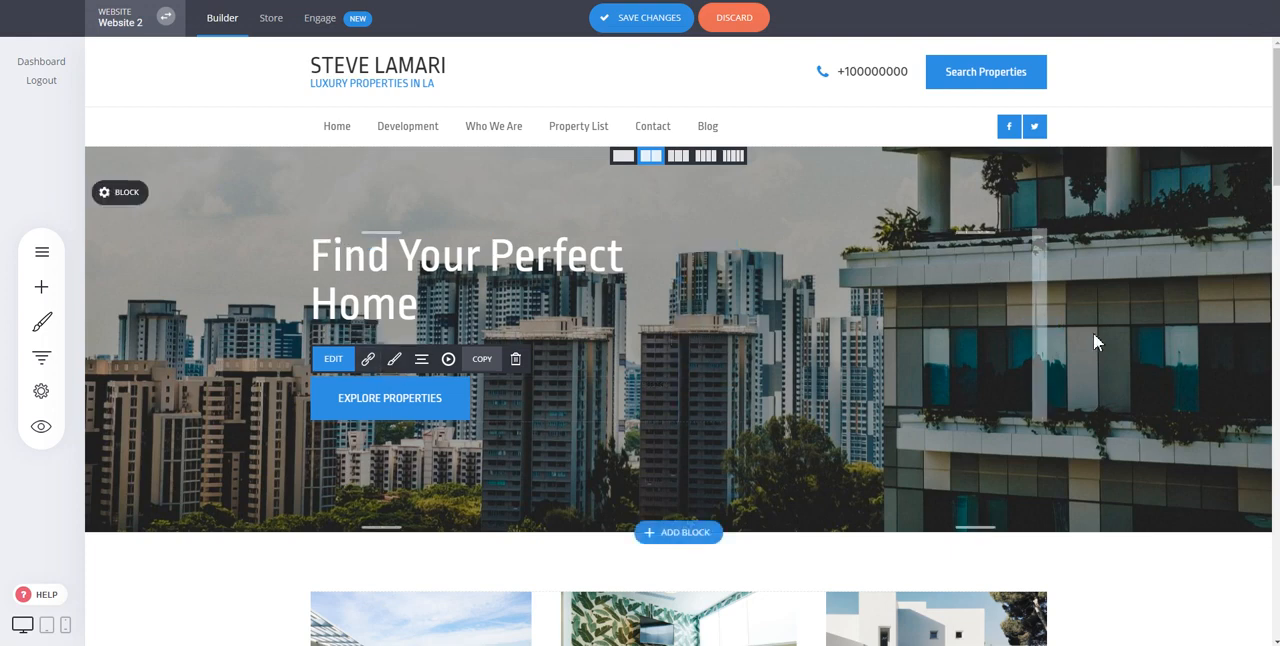
{"action": "left_click", "coordinate": [1114, 329]}
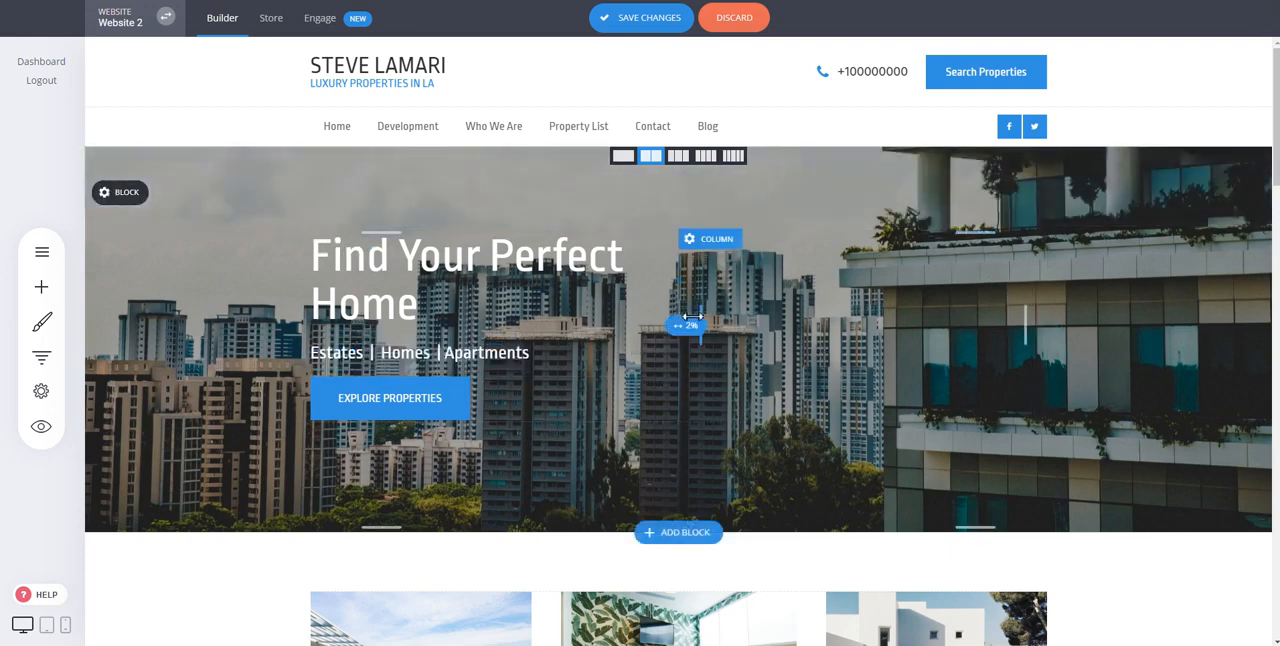
Step: Examine the editing options and image settings of the picture above Current Listings
{"action": "scroll", "coordinate": [893, 315], "scroll_direction": "down", "scroll_amount": 1}
{"action": "scroll", "coordinate": [895, 315], "scroll_direction": "down", "scroll_amount": 5}
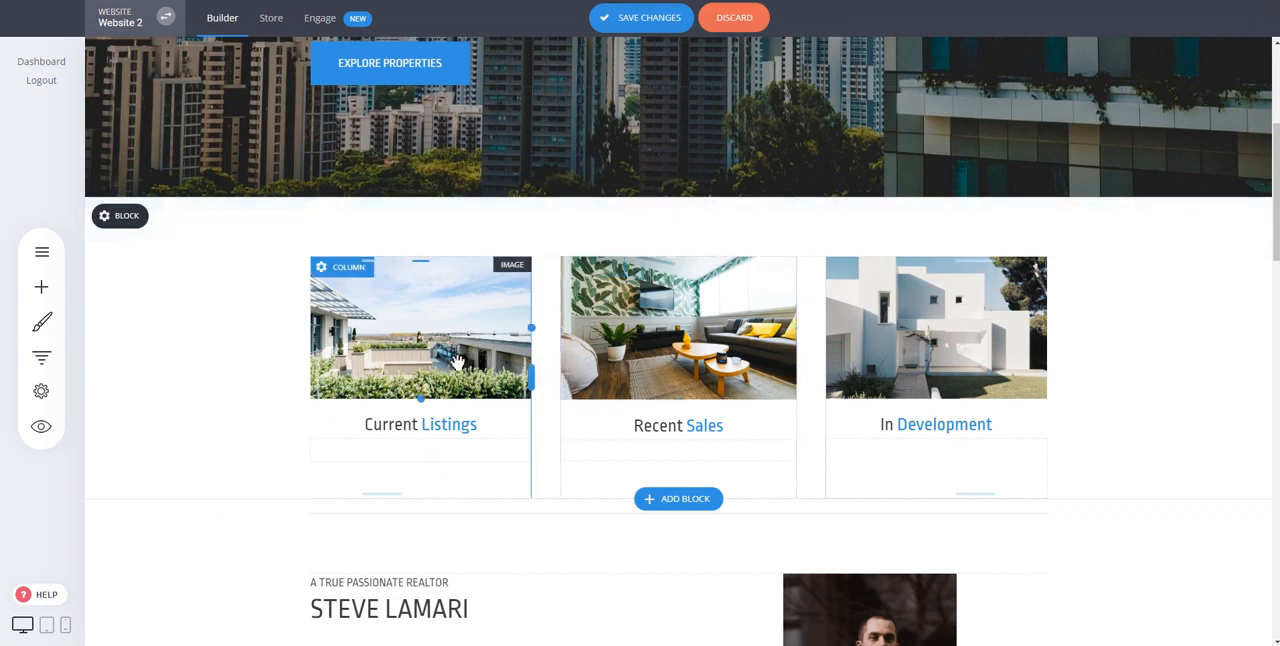
{"action": "left_click", "coordinate": [430, 337]}
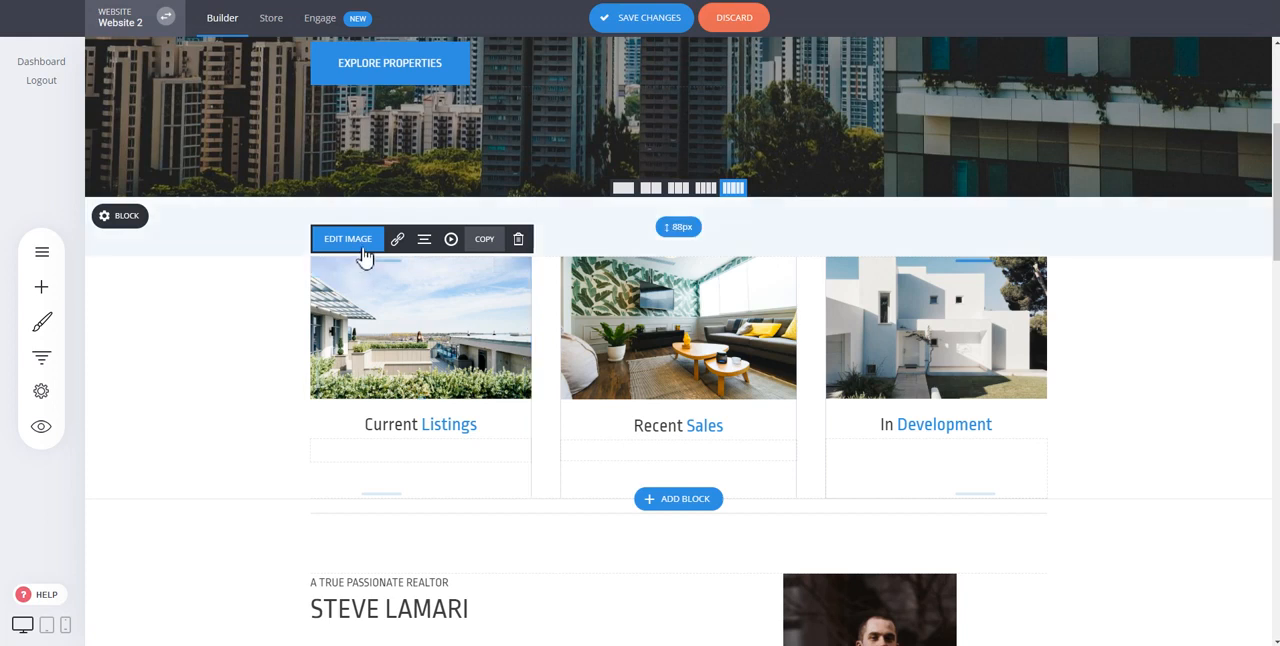
{"action": "left_click", "coordinate": [450, 343]}
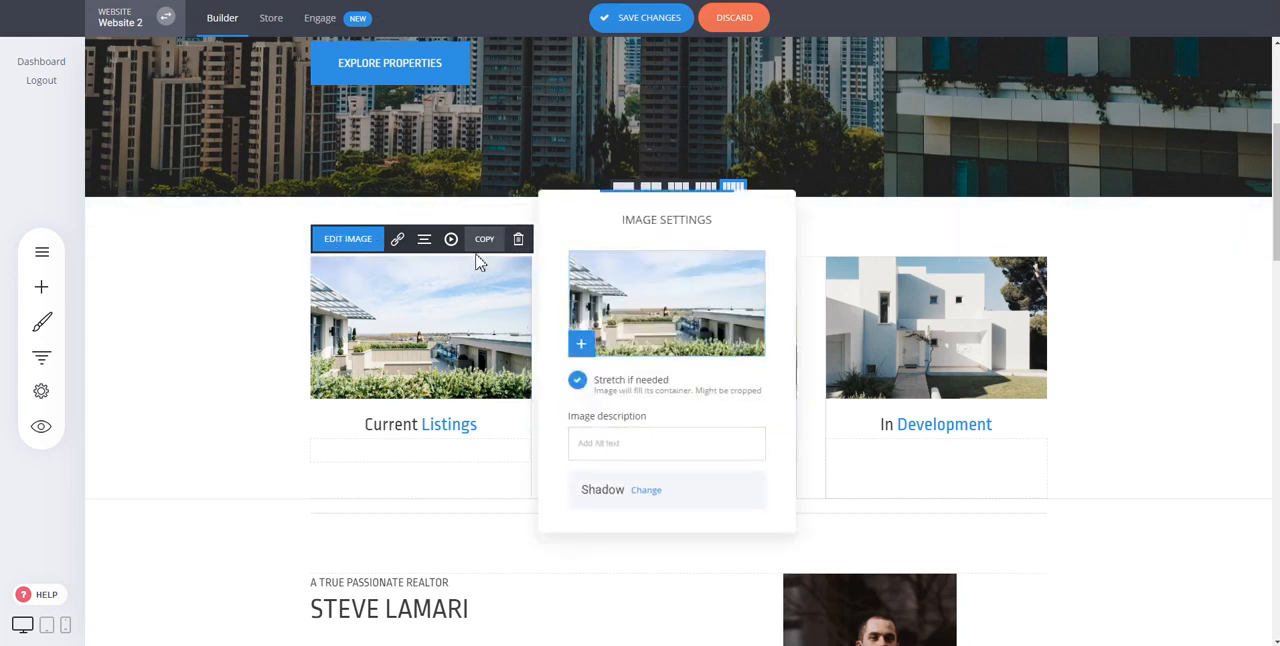
{"action": "left_click", "coordinate": [283, 345]}
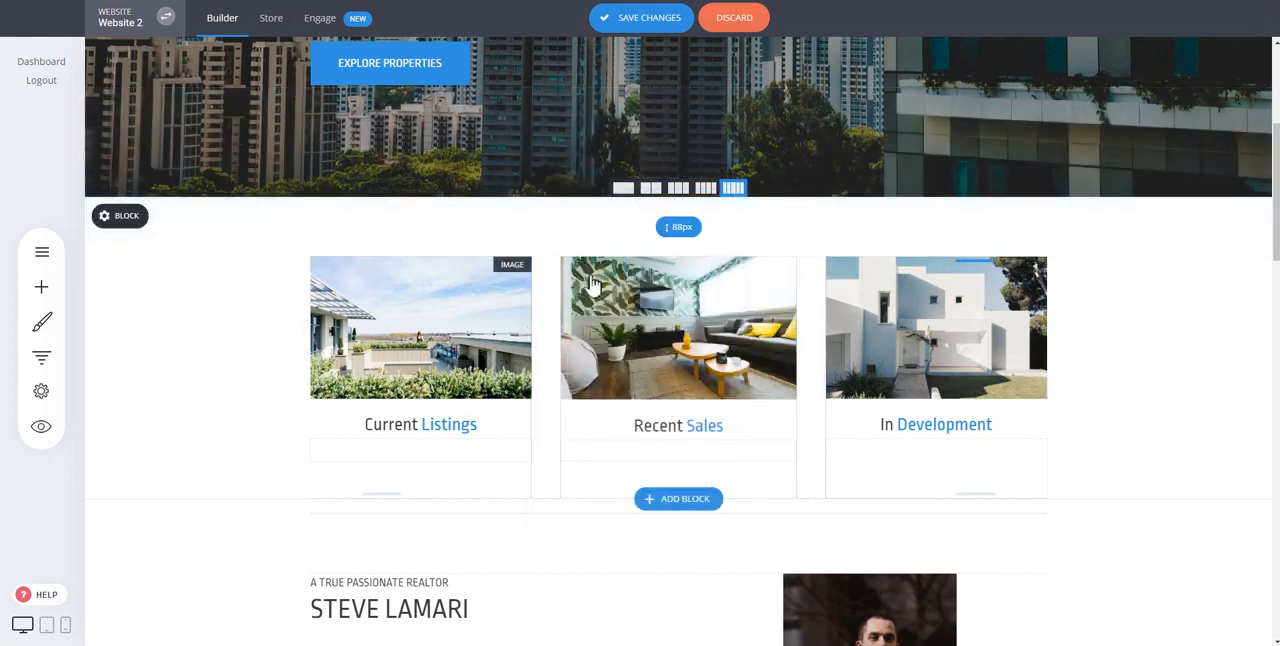
Step: Delete the image widget above the Current Listings heading
{"action": "left_click", "coordinate": [410, 334]}
{"action": "left_click", "coordinate": [518, 238]}
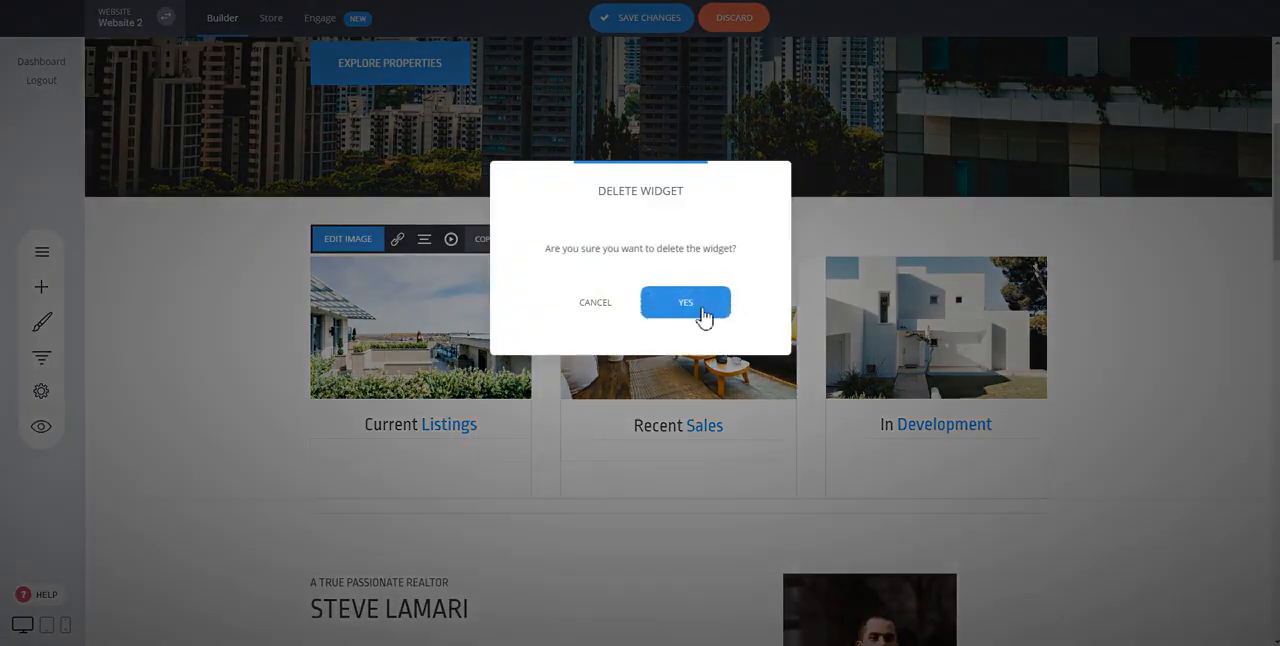
{"action": "left_click", "coordinate": [700, 310]}
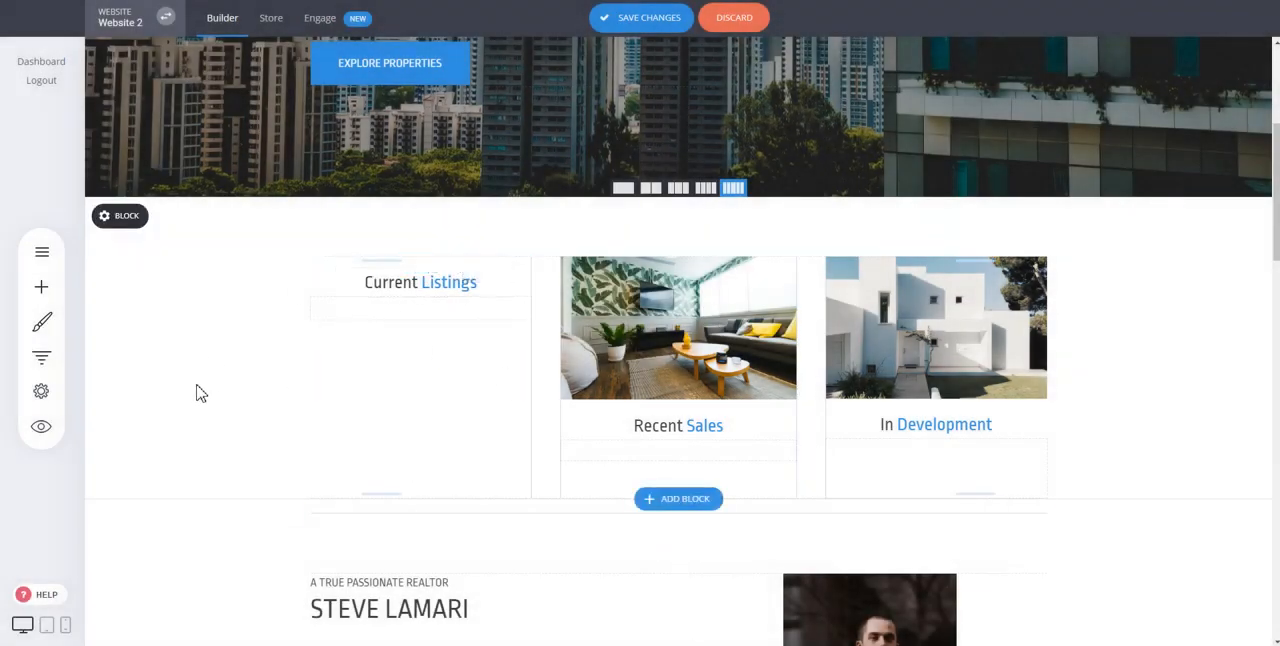
Step: Try to place an image widget above the Current Listings heading, leaving the file manager without choosing a picture
{"action": "left_click", "coordinate": [42, 288]}
{"action": "scroll", "coordinate": [266, 271], "scroll_direction": "down", "scroll_amount": 1}
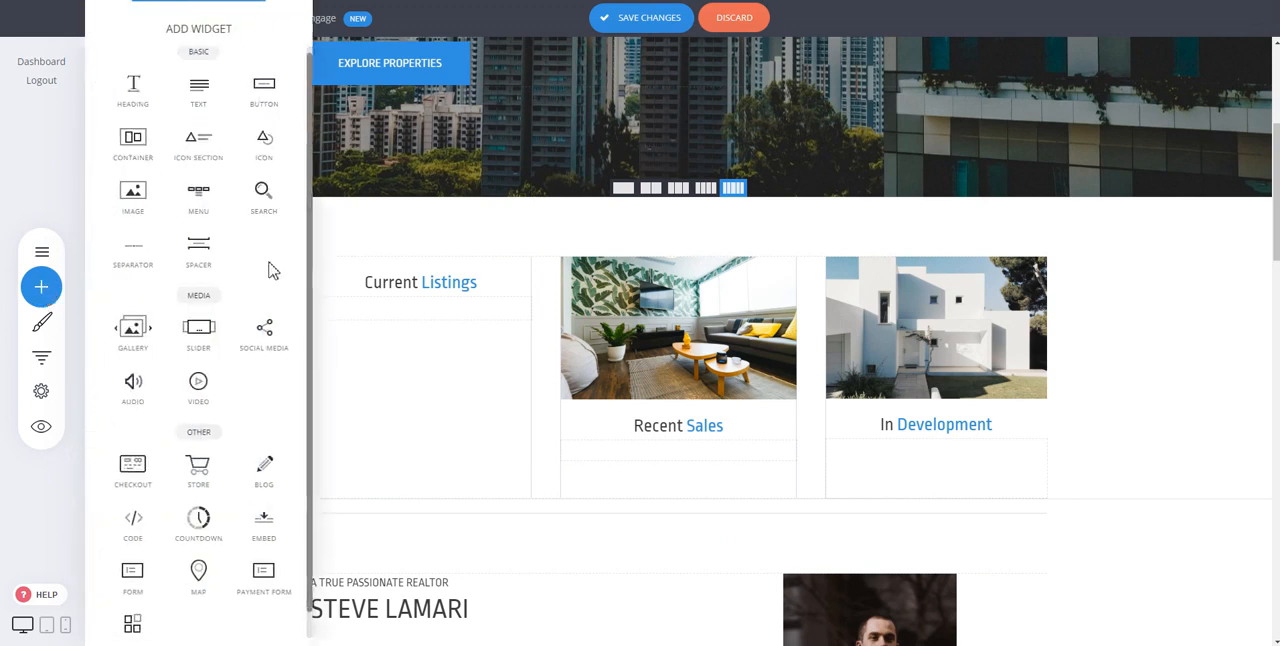
{"action": "scroll", "coordinate": [273, 271], "scroll_direction": "up", "scroll_amount": 1}
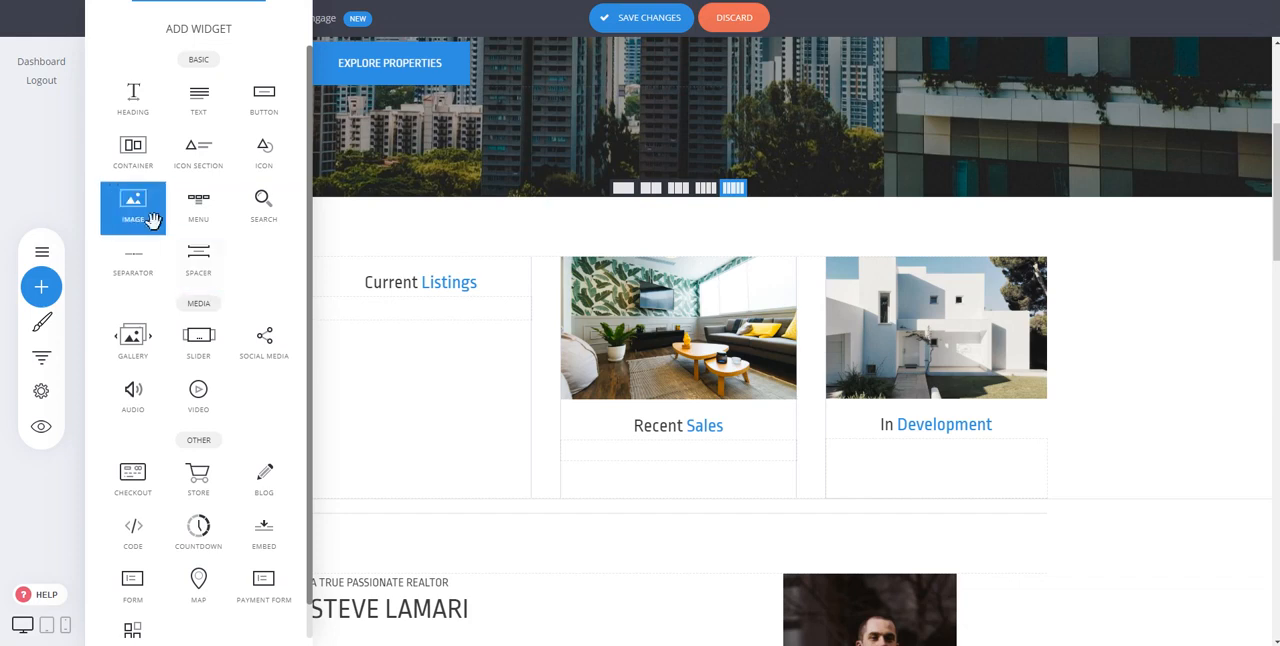
{"action": "left_click_drag", "start_coordinate": [141, 218], "coordinate": [400, 263]}
{"action": "left_click", "coordinate": [664, 326]}
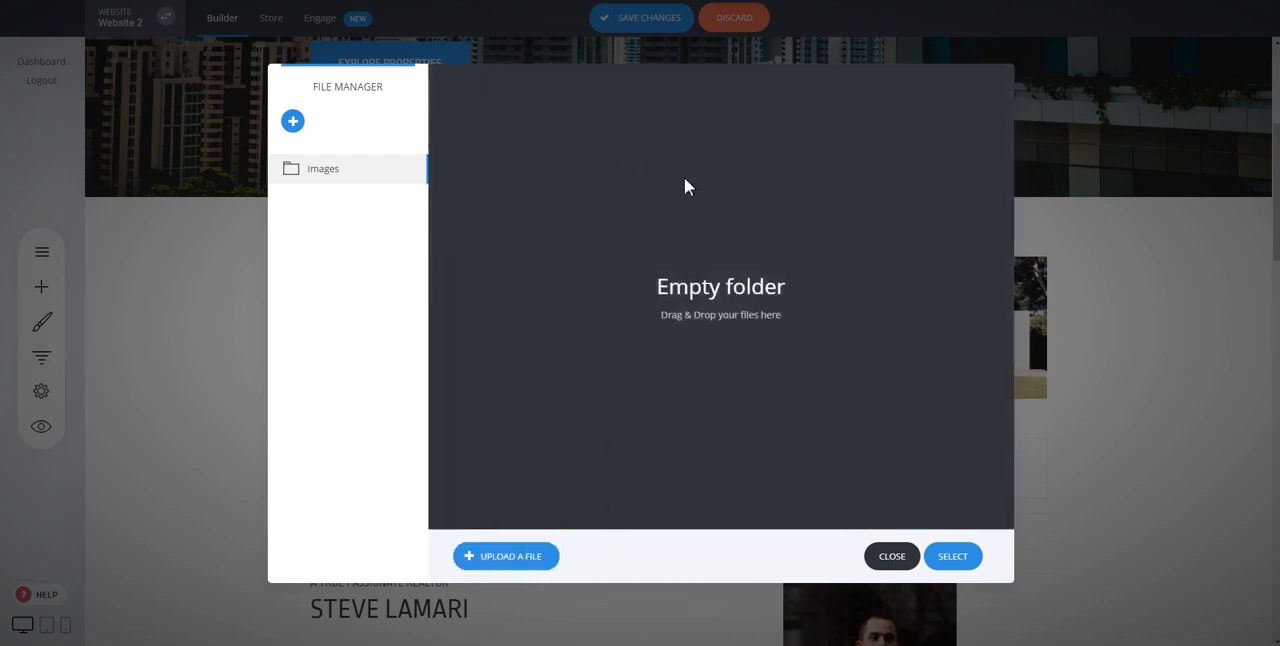
{"action": "left_click", "coordinate": [891, 558]}
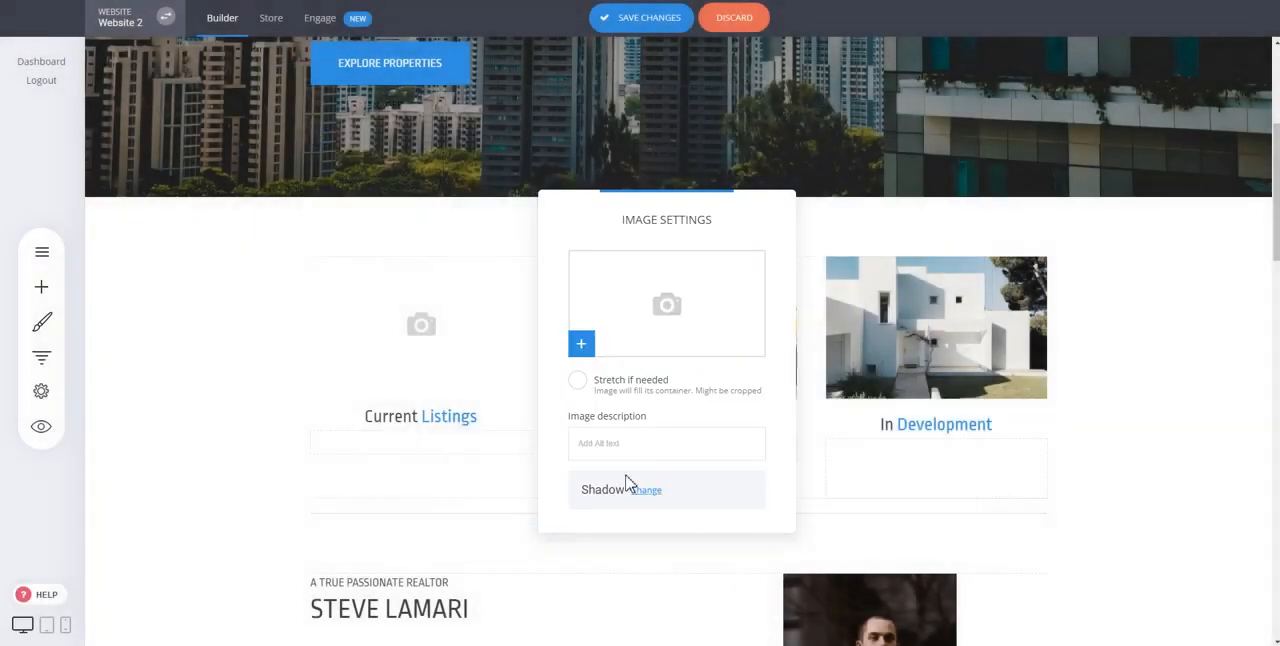
{"action": "left_click", "coordinate": [957, 318]}
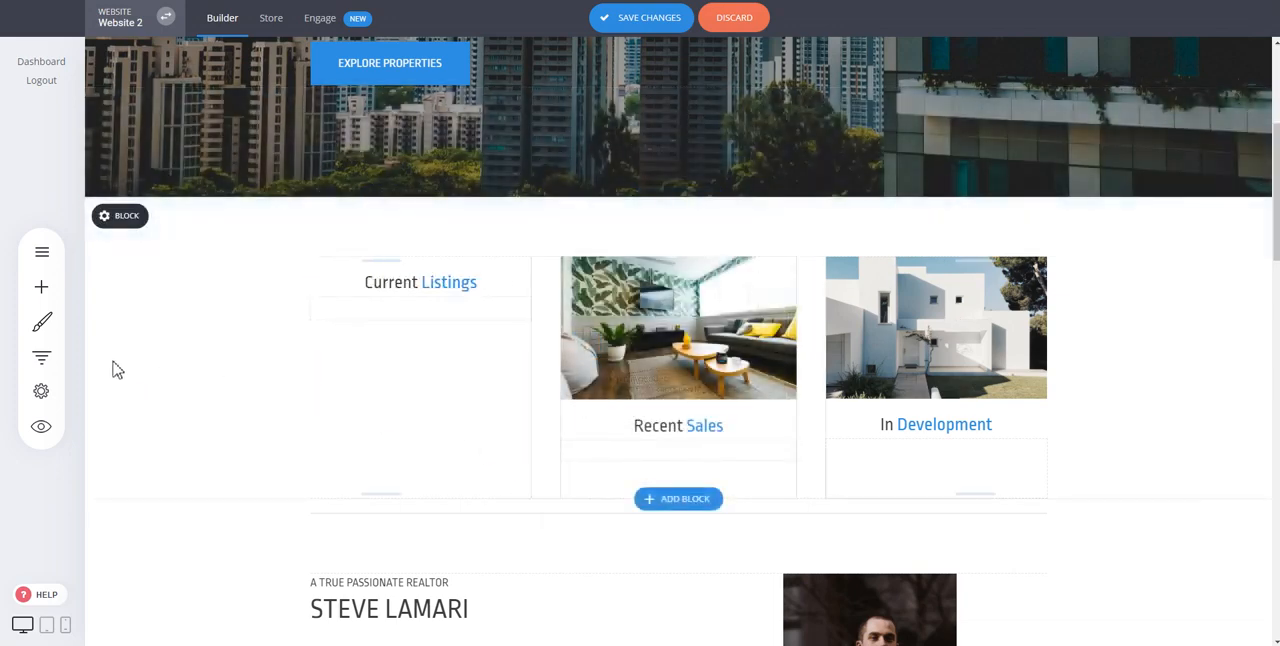
{"action": "left_click", "coordinate": [41, 287]}
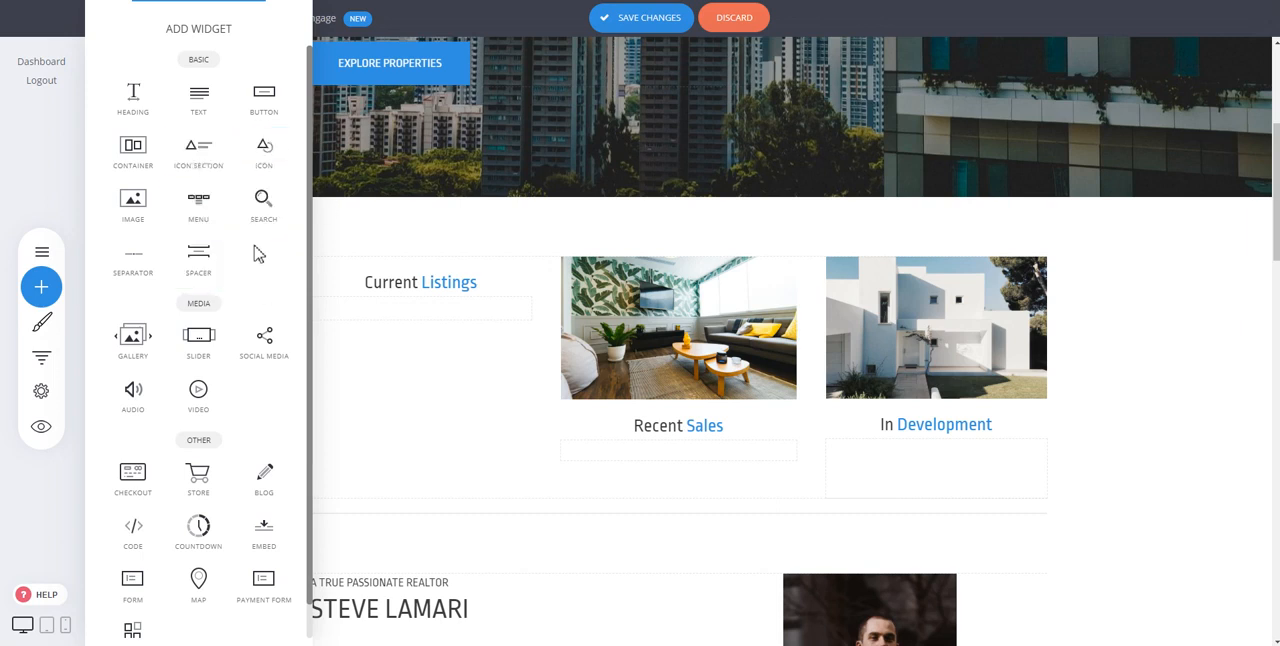
{"action": "scroll", "coordinate": [206, 240], "scroll_direction": "down", "scroll_amount": 1}
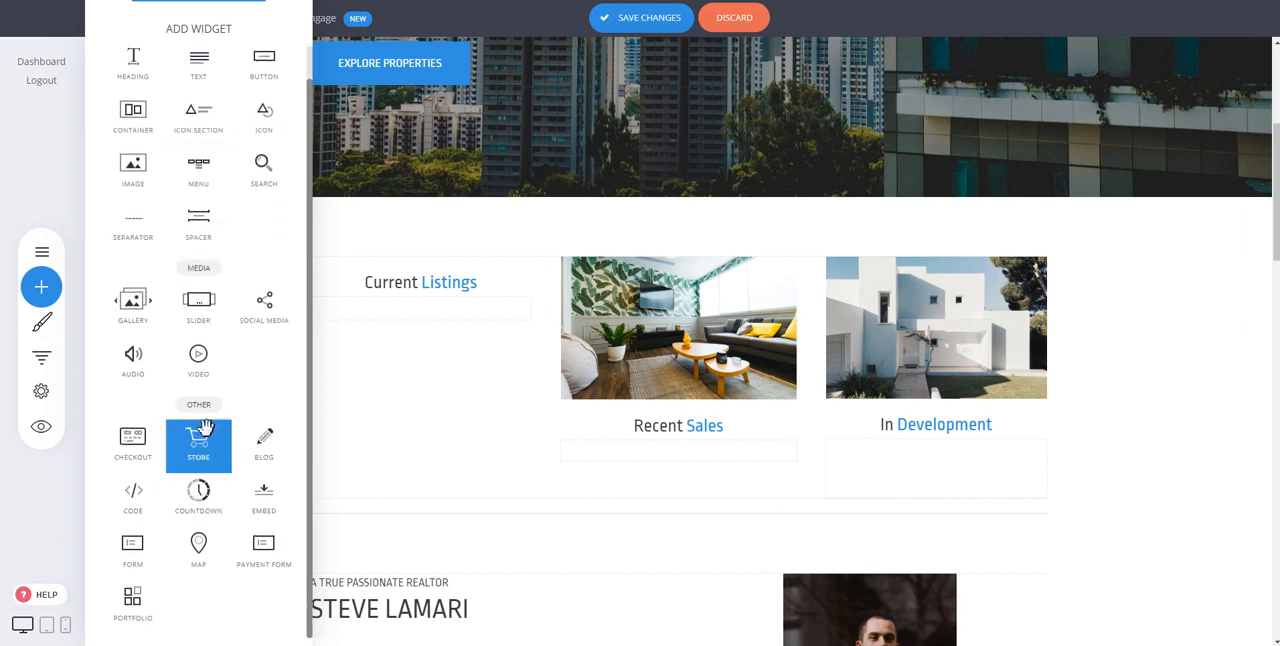
{"action": "left_click", "coordinate": [466, 390]}
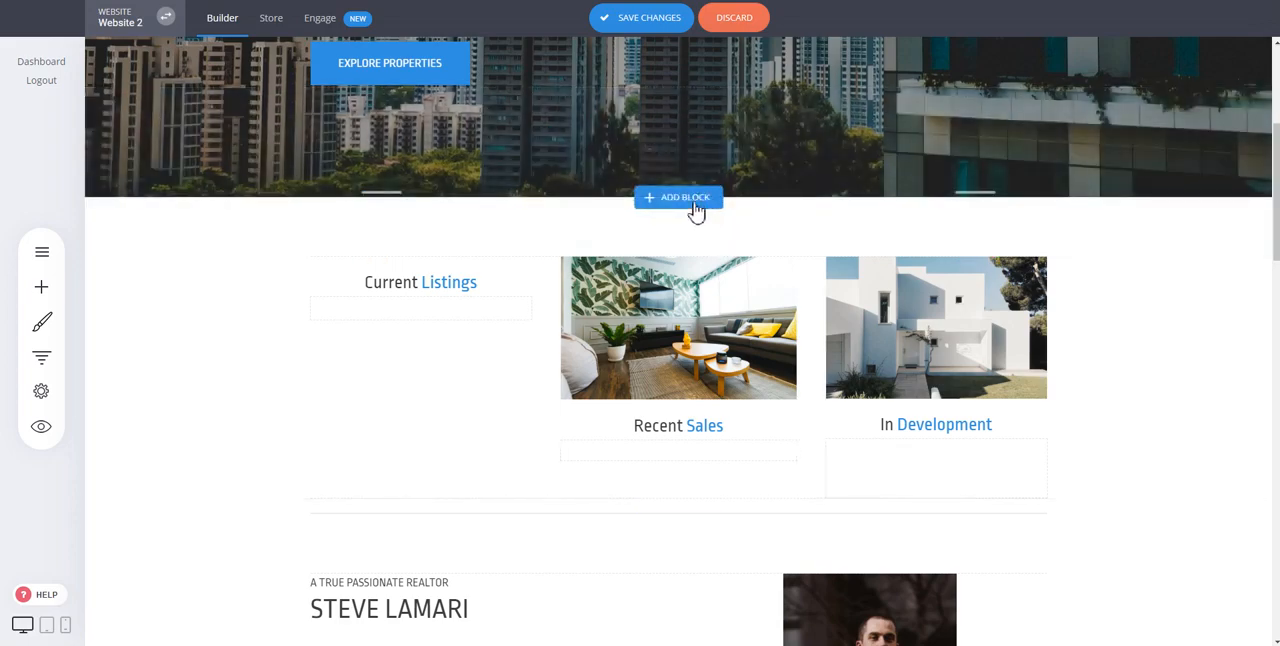
Step: Insert the Services block "Great Health and Future Success" between the hero block and the Current Listings block
{"action": "left_click", "coordinate": [697, 213]}
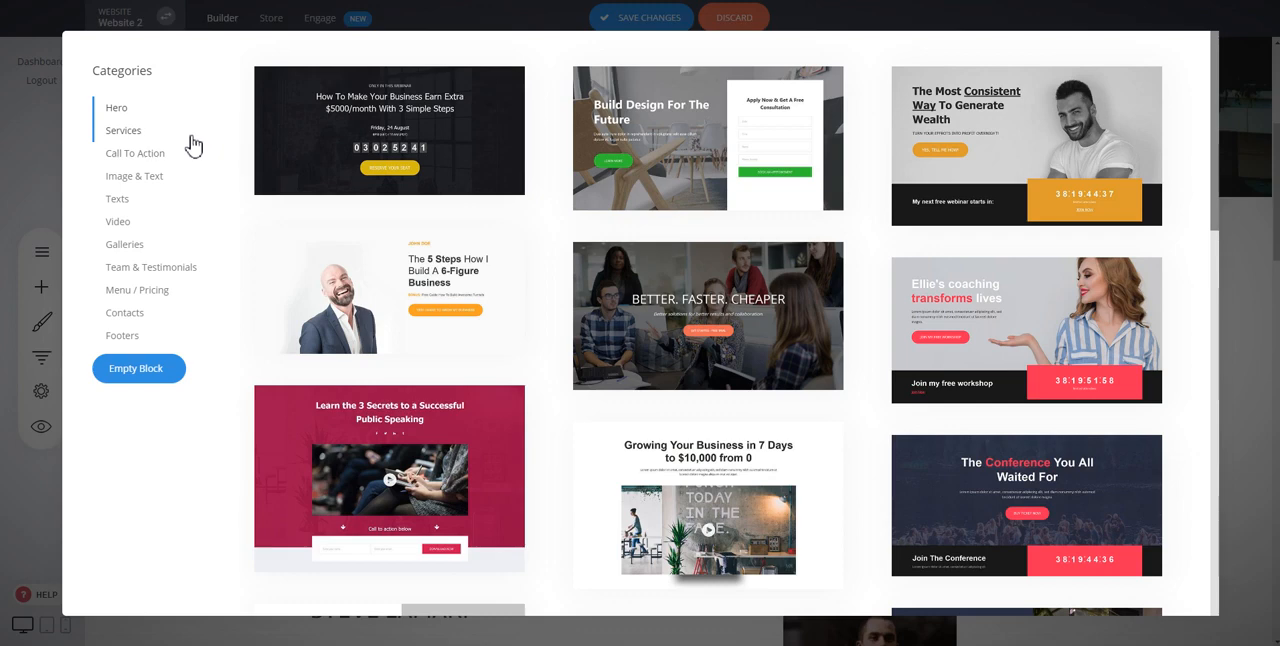
{"action": "left_click", "coordinate": [126, 136]}
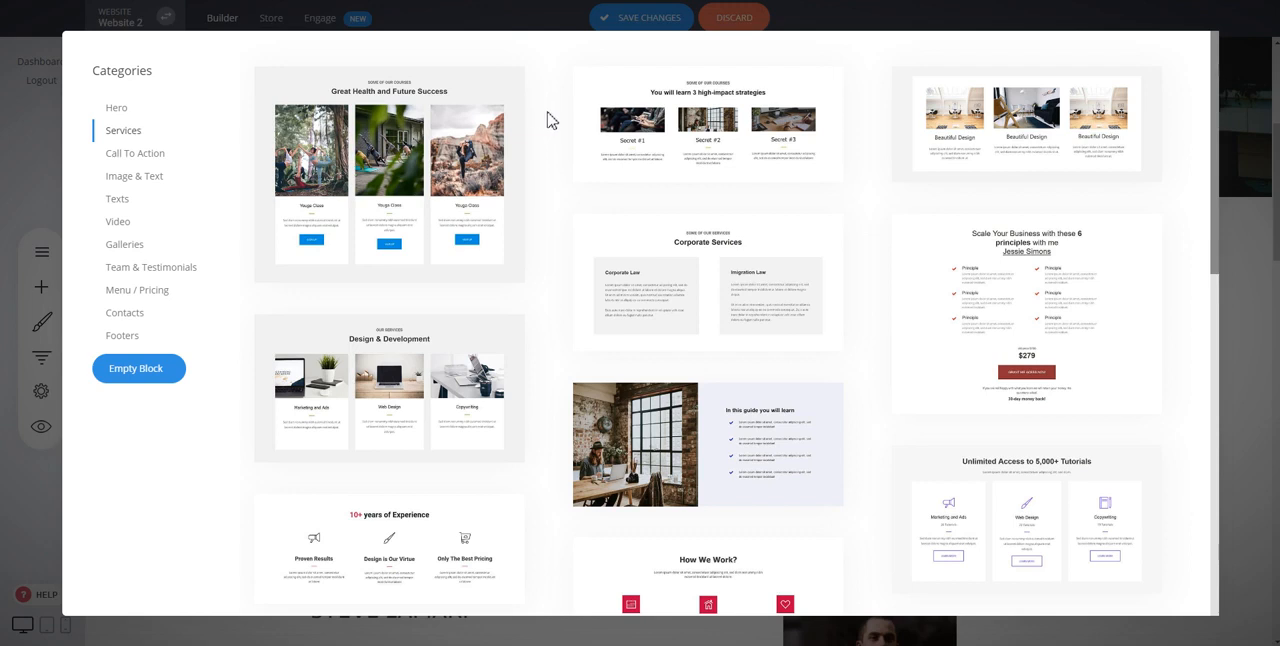
{"action": "left_click", "coordinate": [455, 193]}
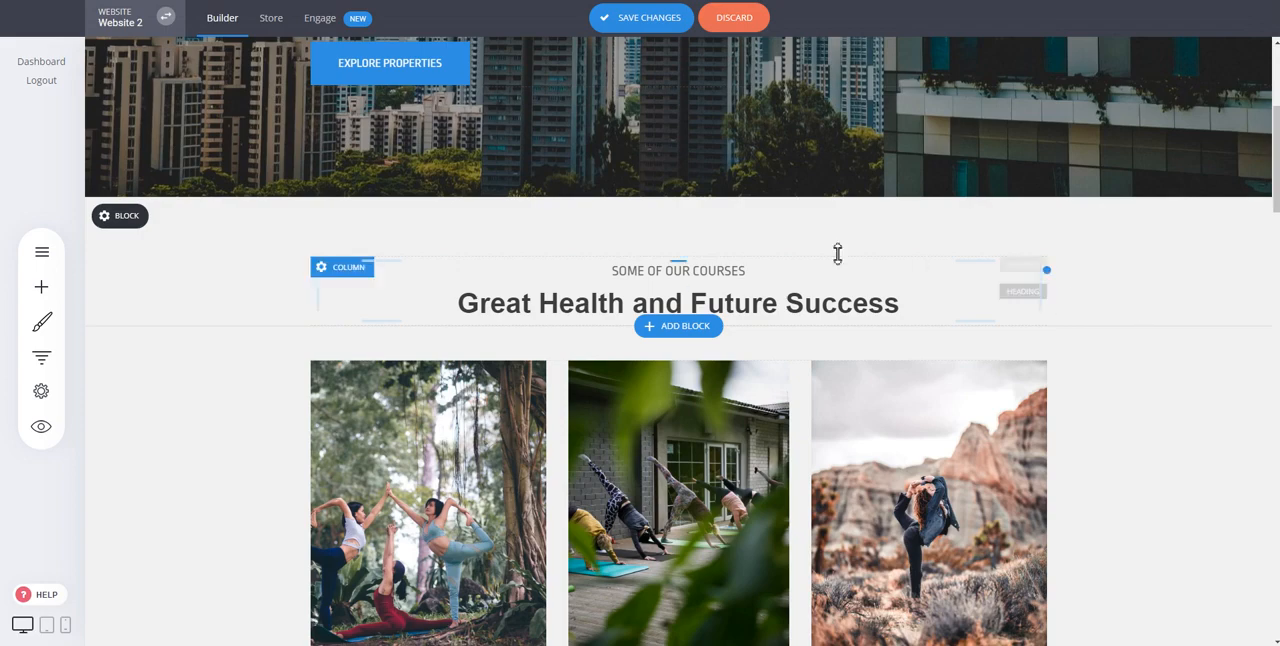
{"action": "scroll", "coordinate": [815, 258], "scroll_direction": "up", "scroll_amount": 2}
{"action": "scroll", "coordinate": [817, 260], "scroll_direction": "down", "scroll_amount": 3}
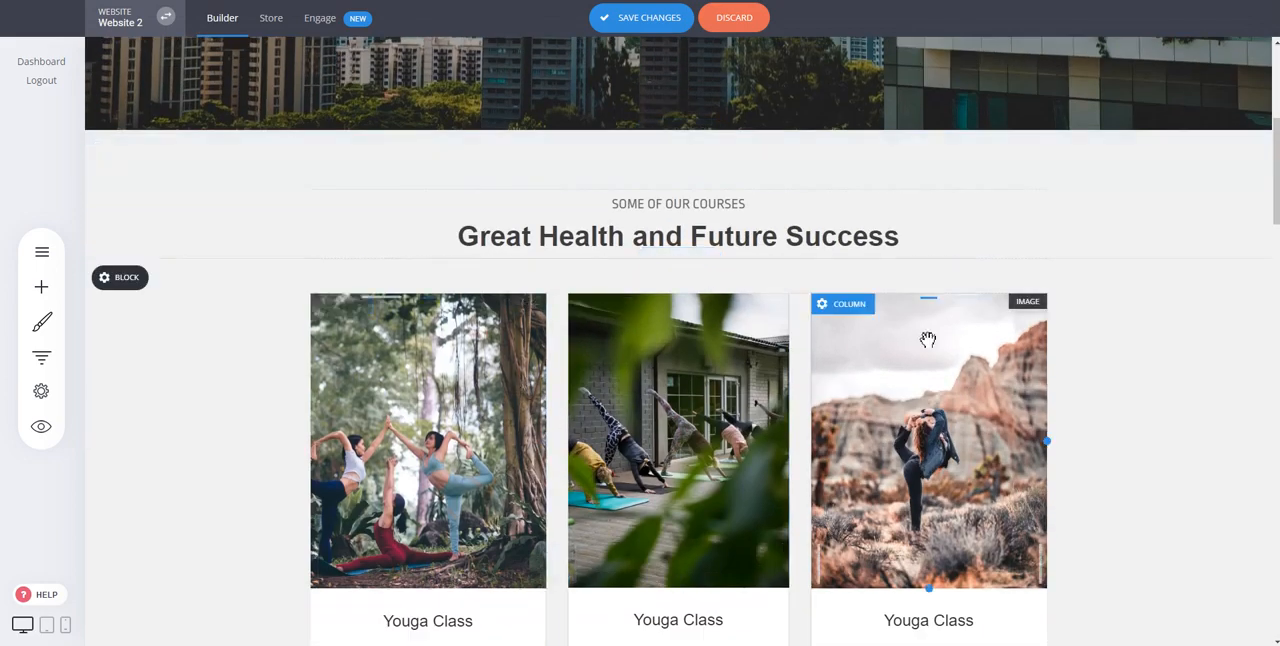
{"action": "scroll", "coordinate": [928, 340], "scroll_direction": "down", "scroll_amount": 2}
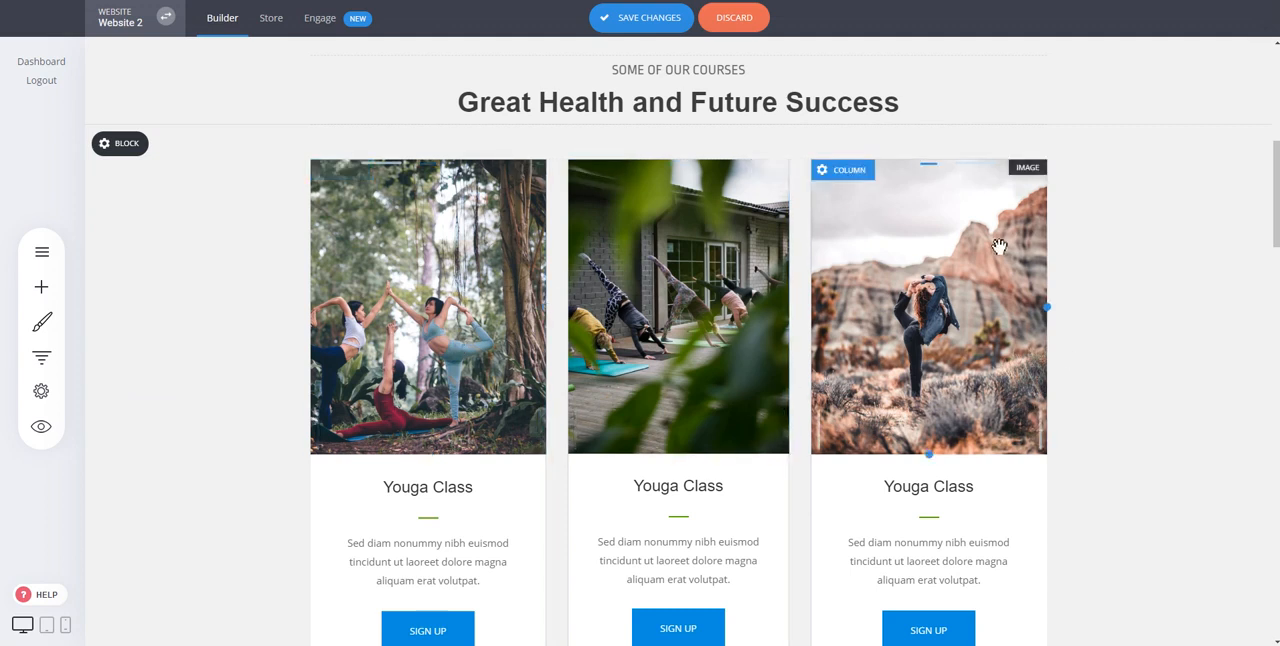
Step: Delete the Sign Up buttons from all three Youga Class columns
{"action": "scroll", "coordinate": [1040, 318], "scroll_direction": "down", "scroll_amount": 2}
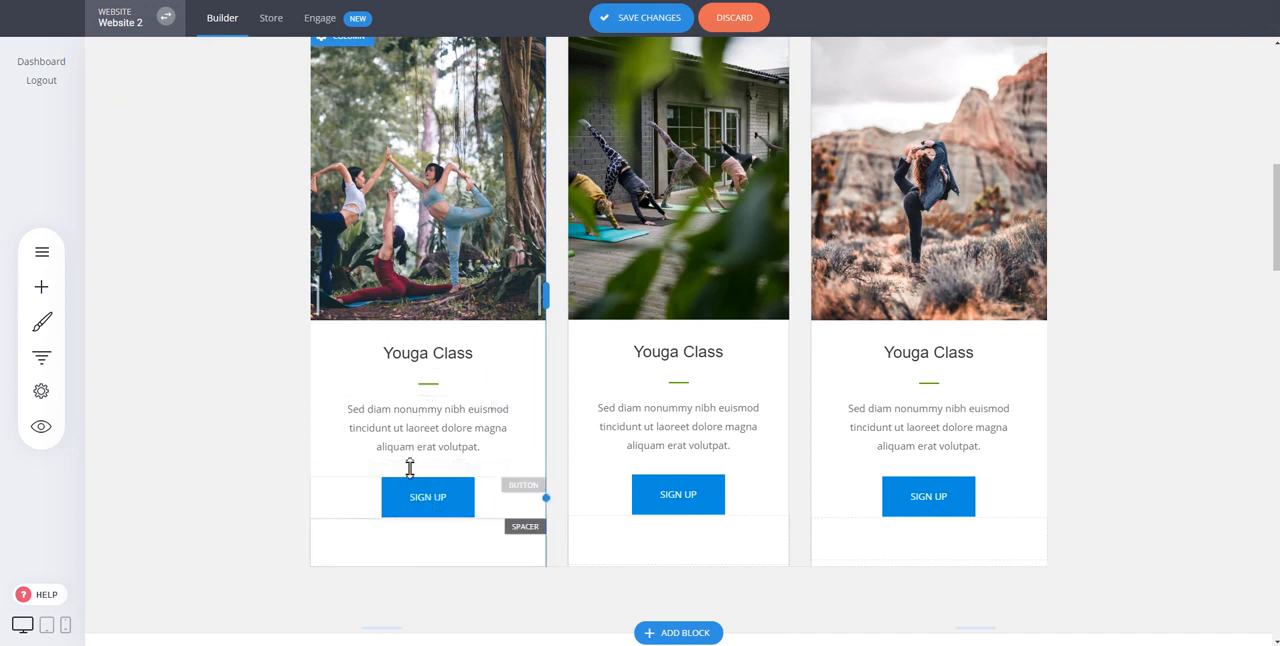
{"action": "left_click", "coordinate": [447, 501]}
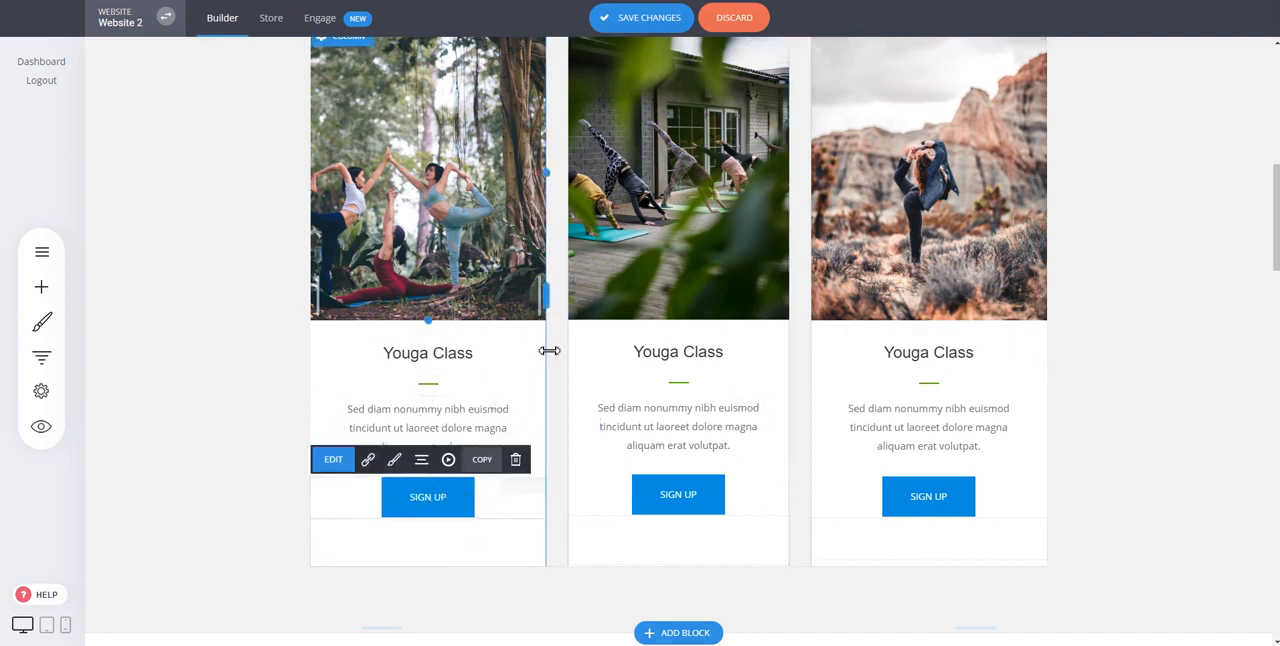
{"action": "left_click", "coordinate": [516, 459]}
{"action": "left_click", "coordinate": [681, 313]}
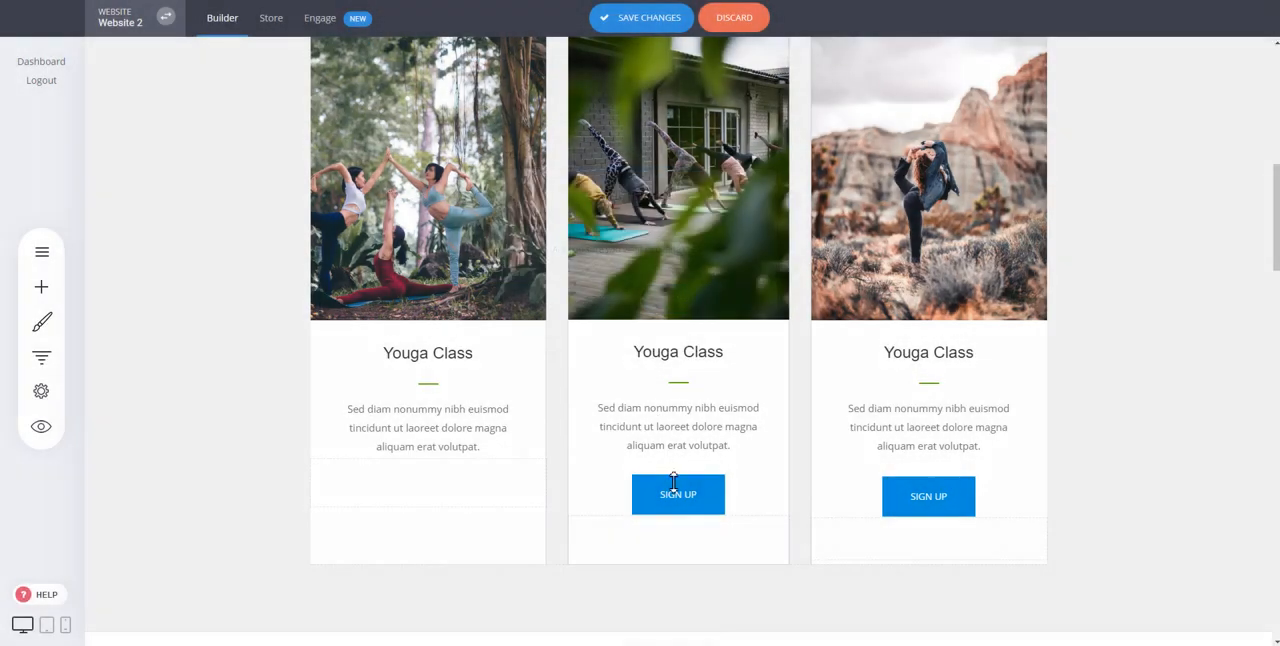
{"action": "left_click", "coordinate": [676, 490]}
{"action": "left_click", "coordinate": [773, 457]}
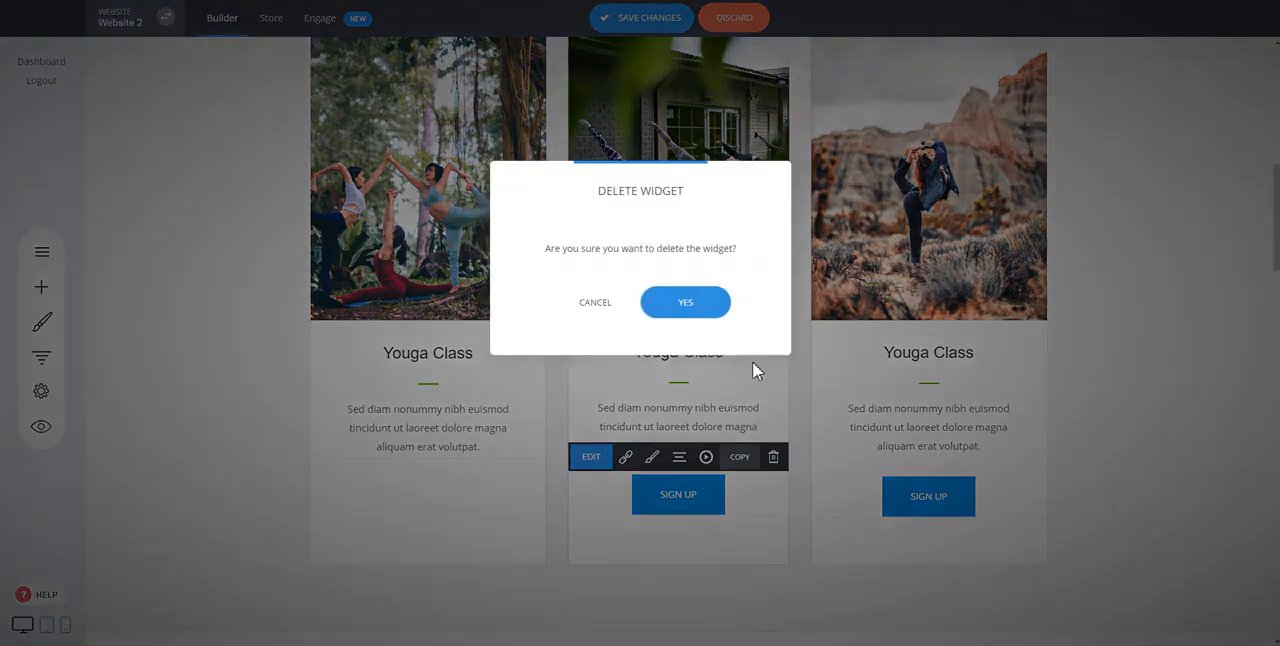
{"action": "left_click", "coordinate": [718, 311]}
{"action": "left_click", "coordinate": [938, 494]}
{"action": "left_click", "coordinate": [1016, 458]}
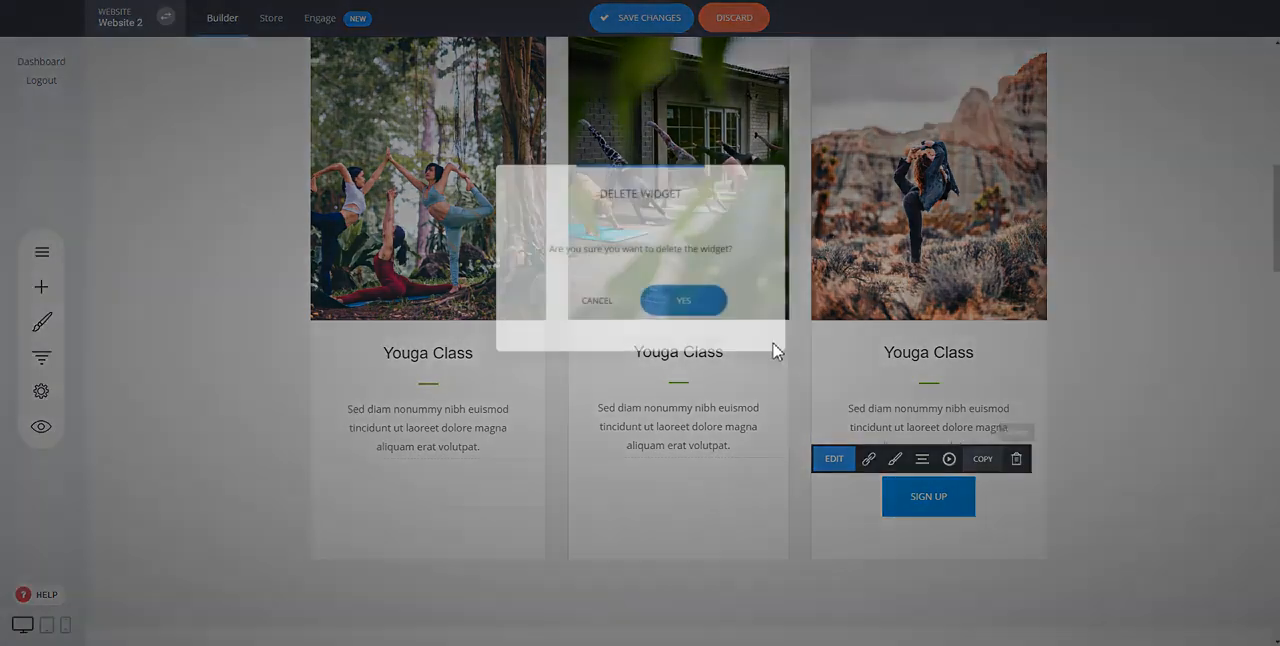
{"action": "left_click", "coordinate": [686, 304]}
Step: Shorten the three Youga Class images from their lower edges to roughly matching heights
{"action": "scroll", "coordinate": [560, 480], "scroll_direction": "up", "scroll_amount": 2}
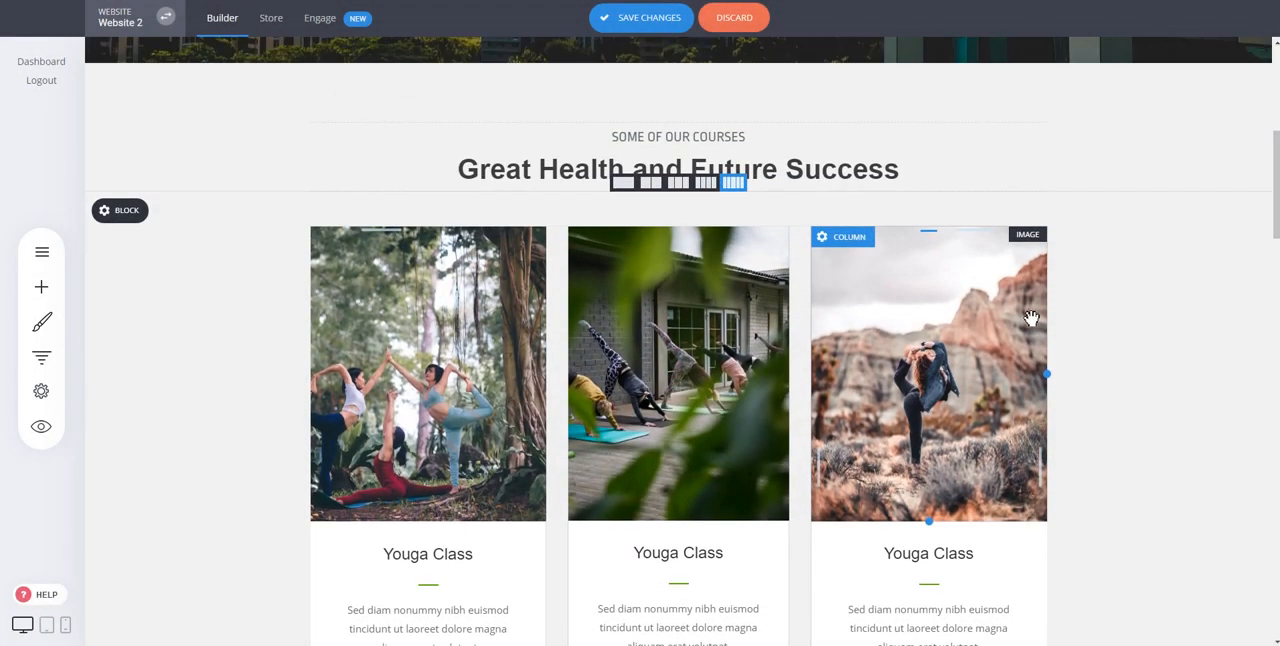
{"action": "left_click_drag", "start_coordinate": [481, 520], "coordinate": [482, 438]}
{"action": "left_click_drag", "start_coordinate": [667, 507], "coordinate": [667, 440]}
{"action": "left_click_drag", "start_coordinate": [928, 508], "coordinate": [926, 441]}
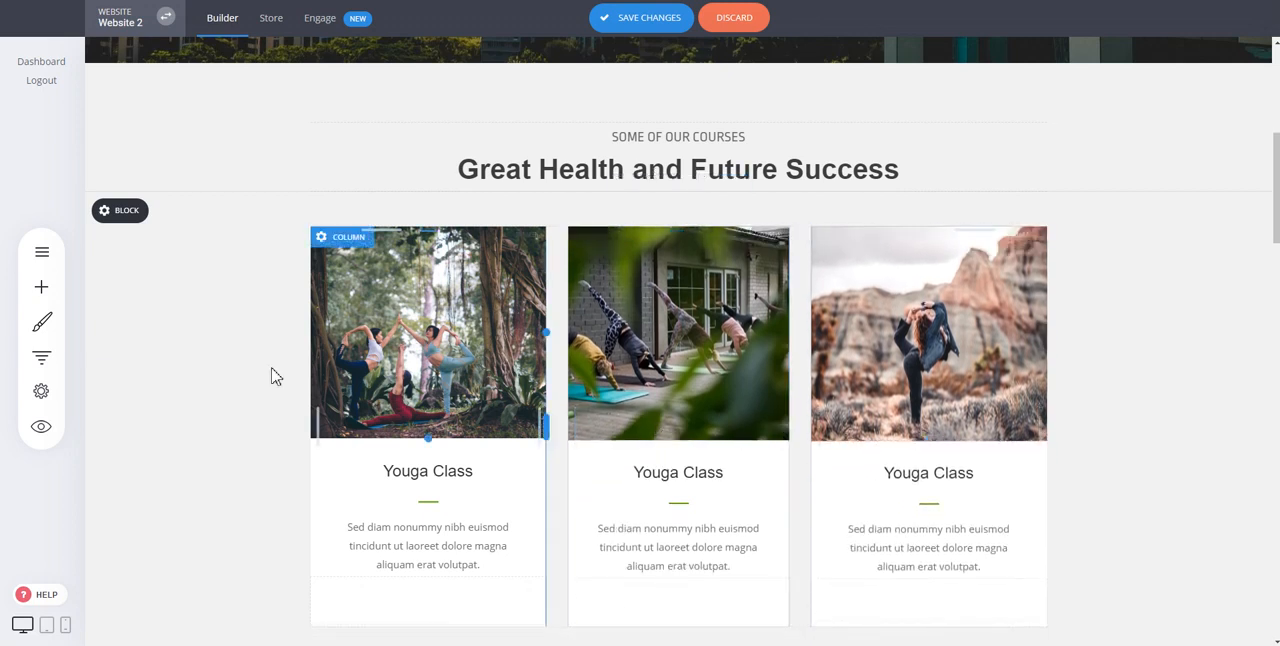
Step: Preview the Zoom in animation on the first Youga Class image and set its animation type to Fade In From Right
{"action": "double_click", "coordinate": [457, 305]}
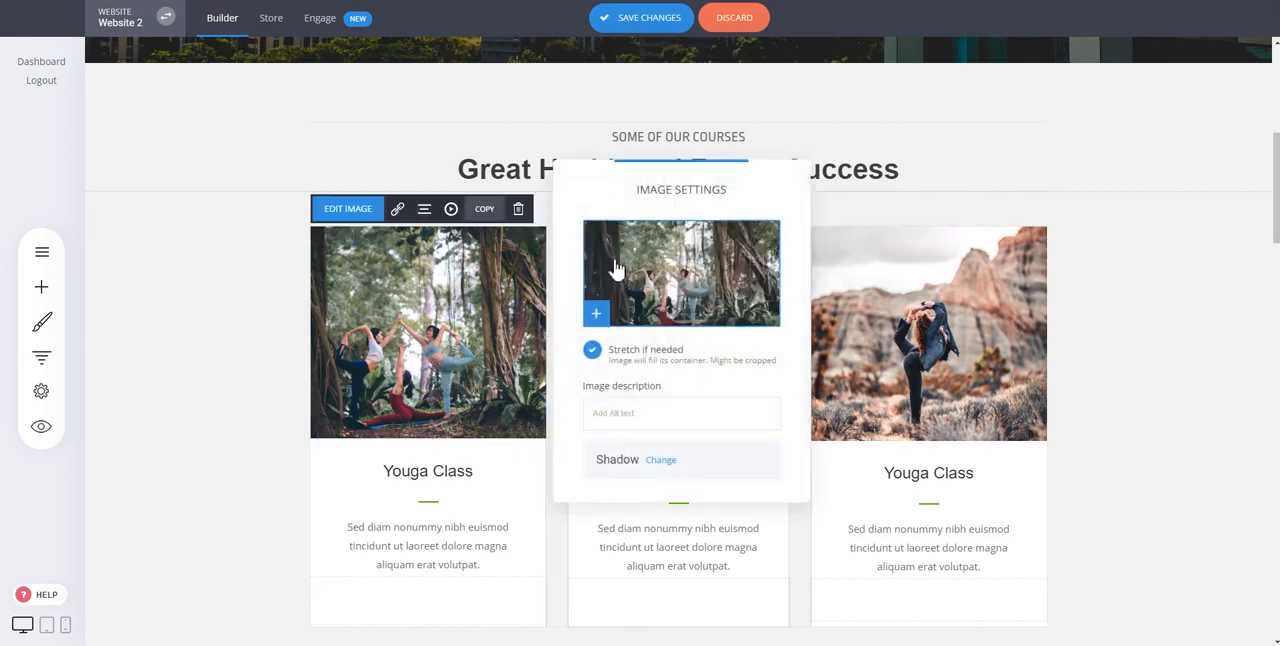
{"action": "left_click", "coordinate": [1095, 278]}
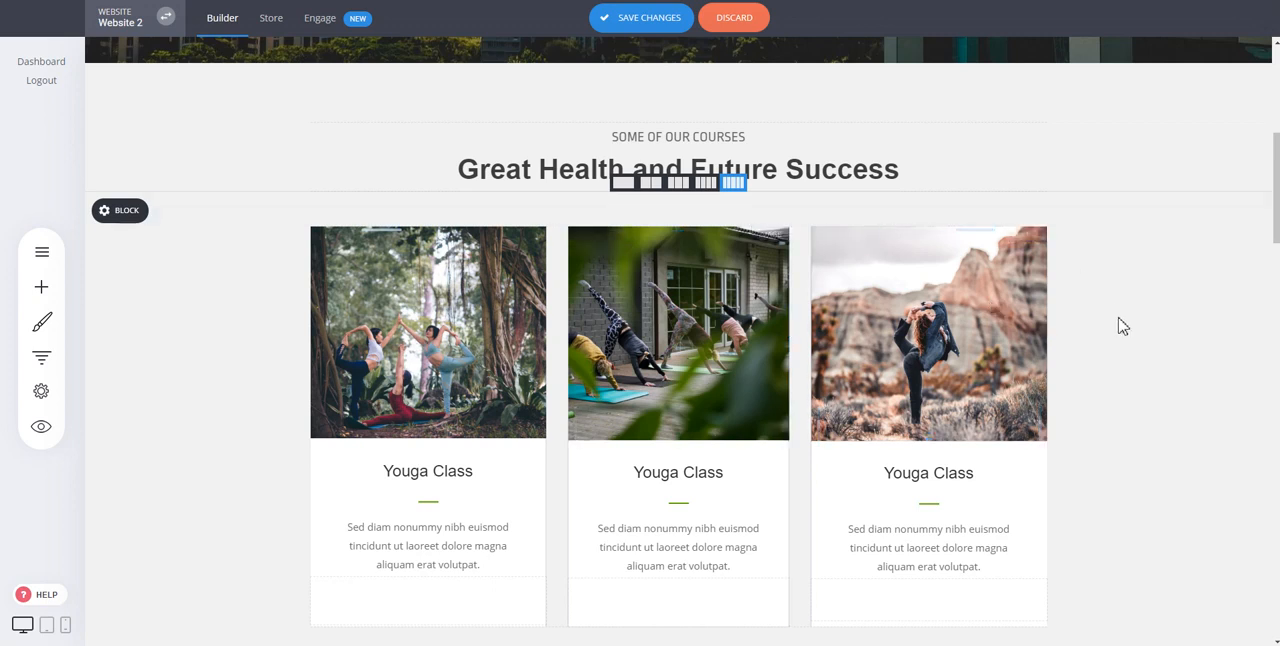
{"action": "mouse_move", "coordinate": [443, 243]}
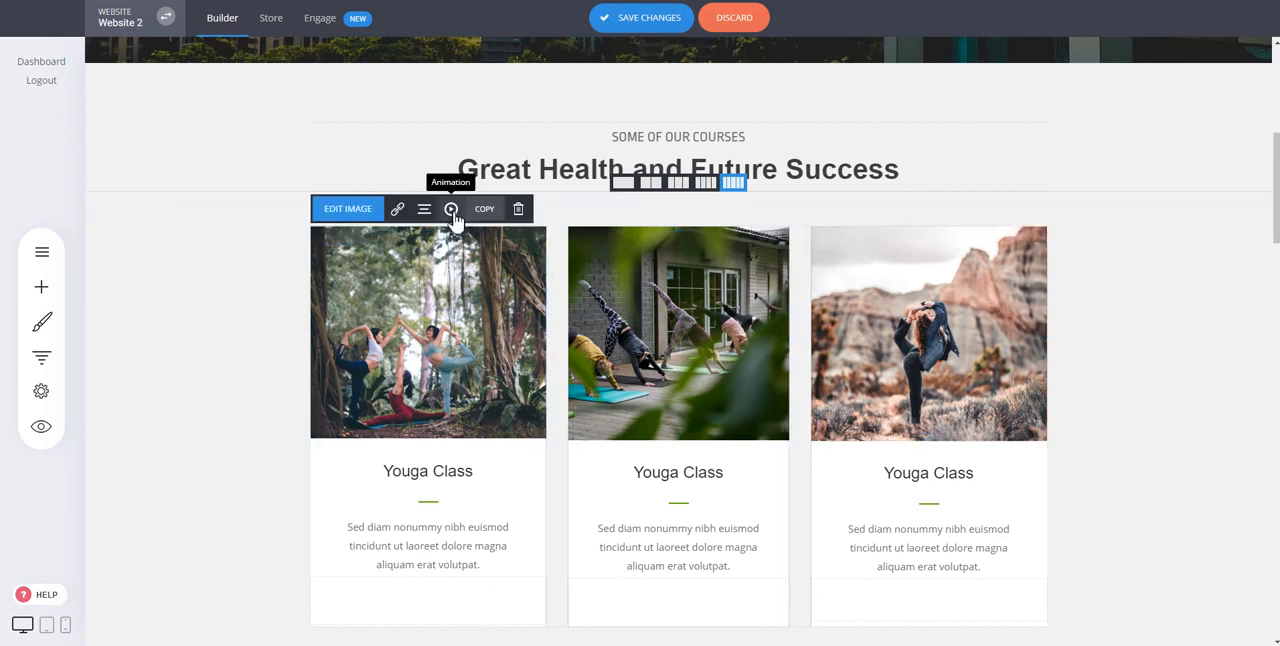
{"action": "left_click", "coordinate": [451, 210]}
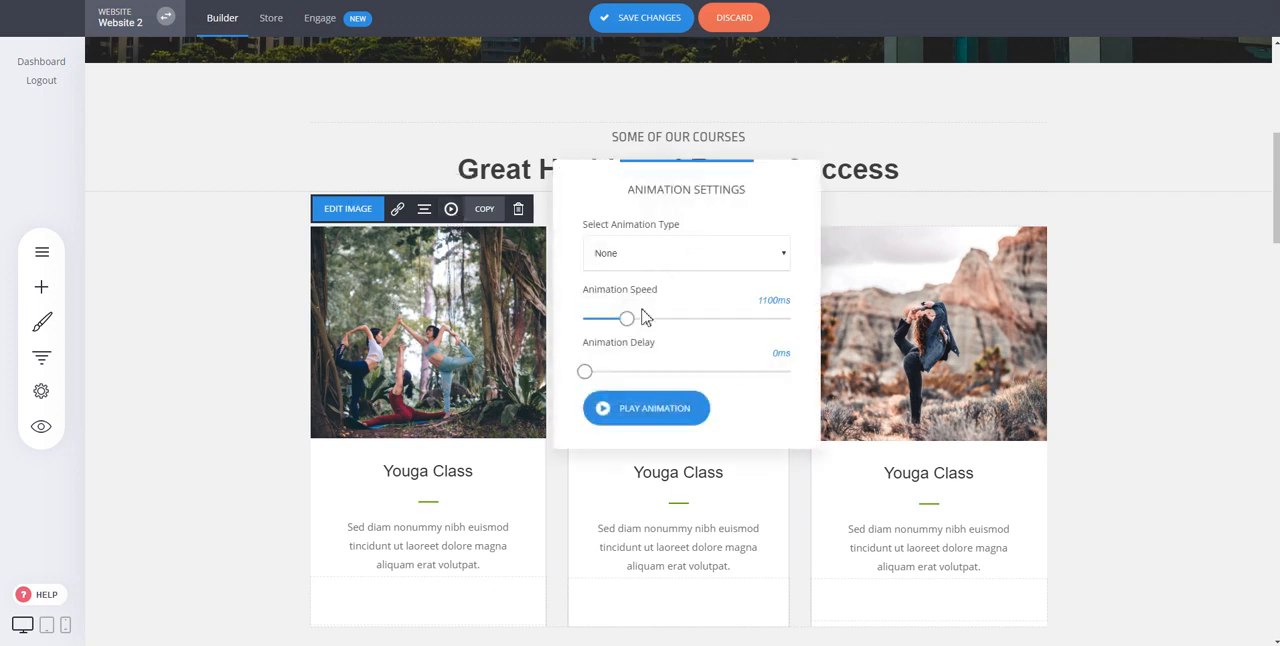
{"action": "left_click", "coordinate": [657, 255]}
{"action": "left_click", "coordinate": [646, 304]}
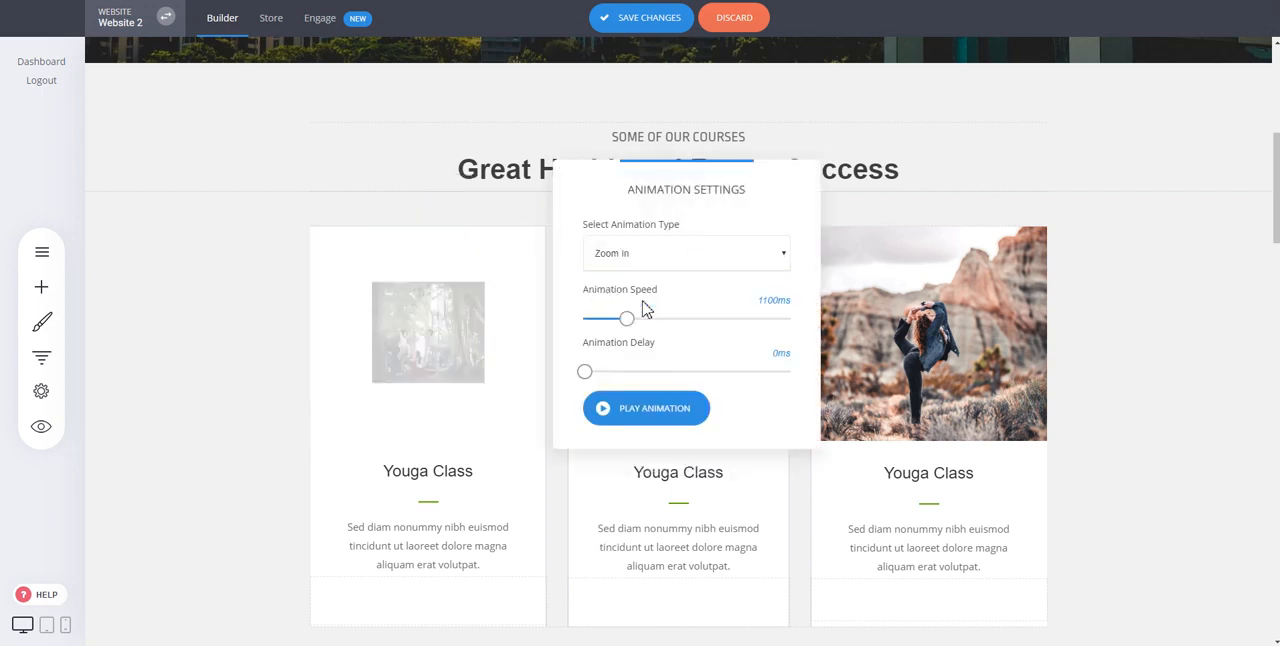
{"action": "left_click", "coordinate": [657, 258]}
{"action": "left_click", "coordinate": [658, 369]}
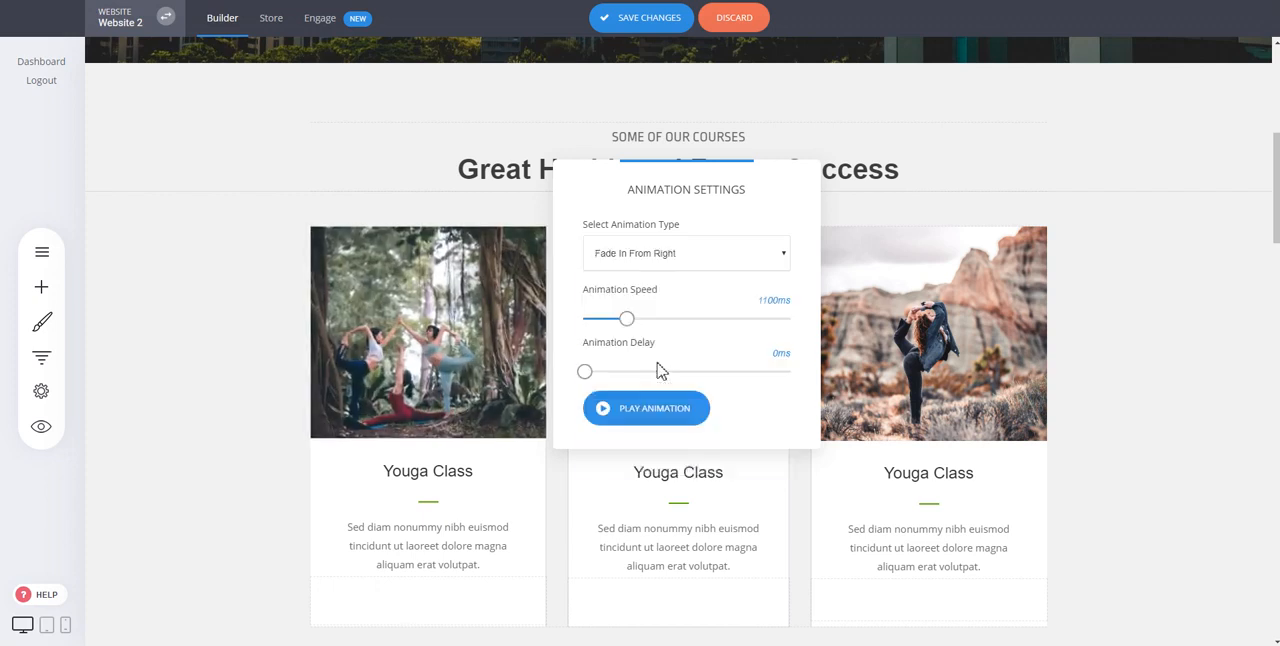
{"action": "left_click", "coordinate": [1063, 298]}
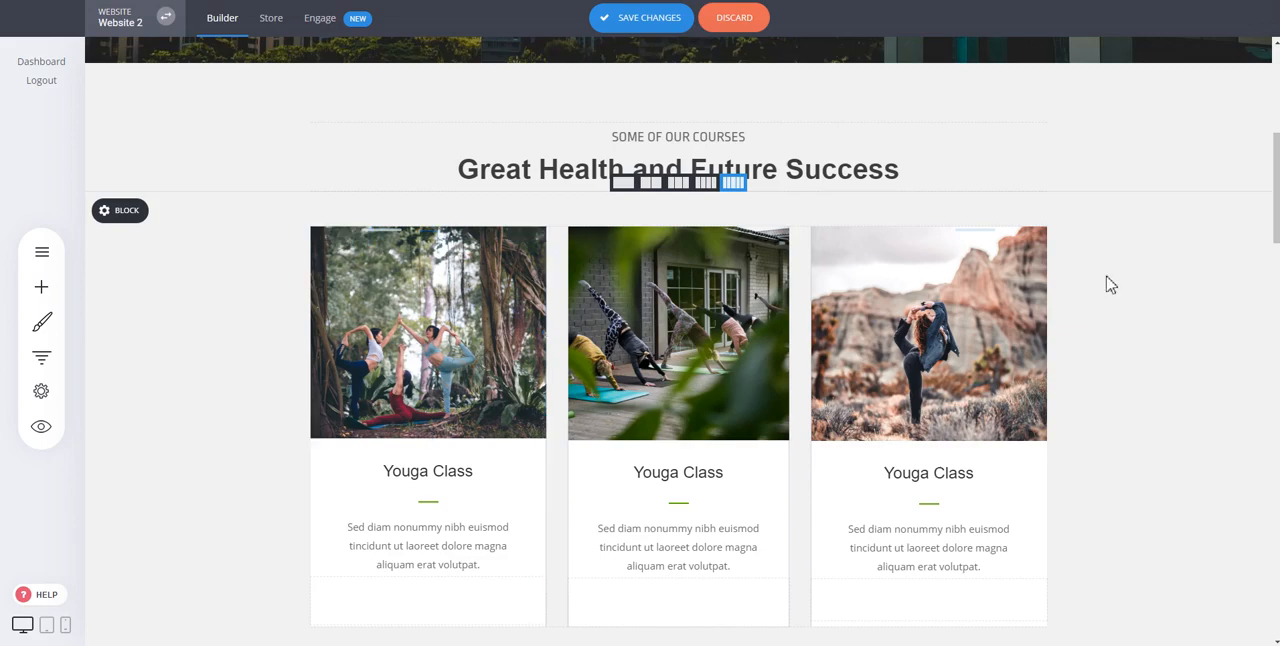
Step: Insert the "Do Things Differently" block from the Video category between the Youga Class block and the Current Listings block
{"action": "scroll", "coordinate": [1110, 284], "scroll_direction": "down", "scroll_amount": 5}
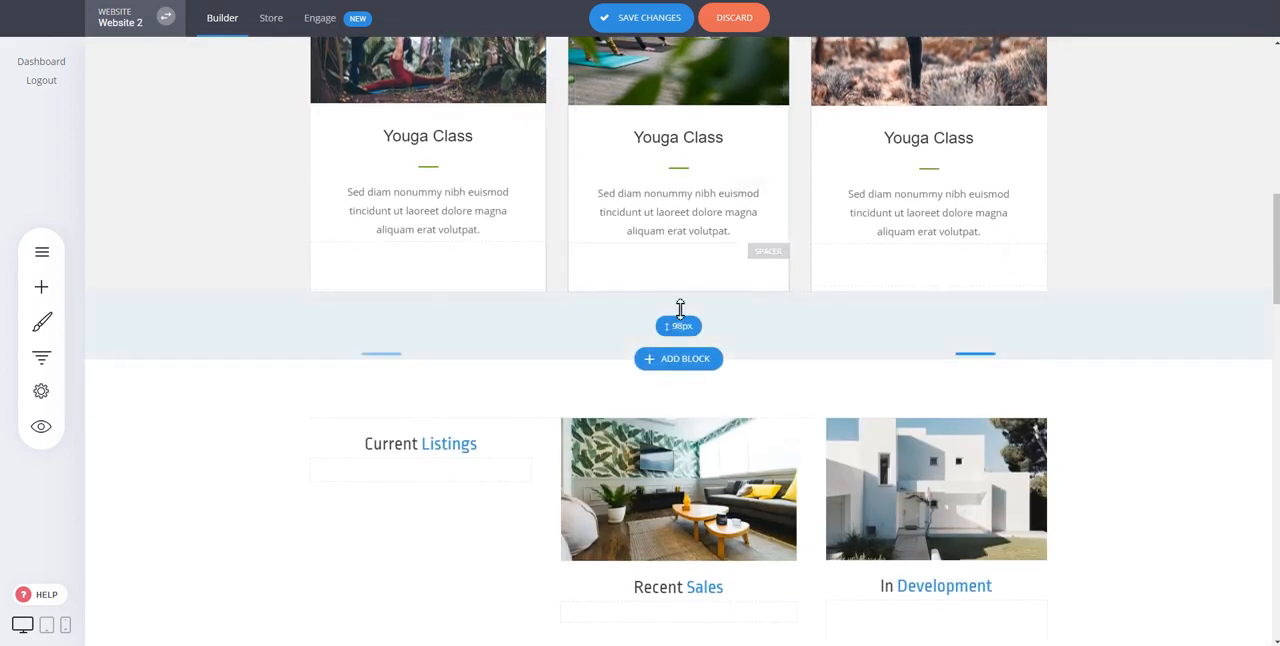
{"action": "left_click", "coordinate": [681, 362]}
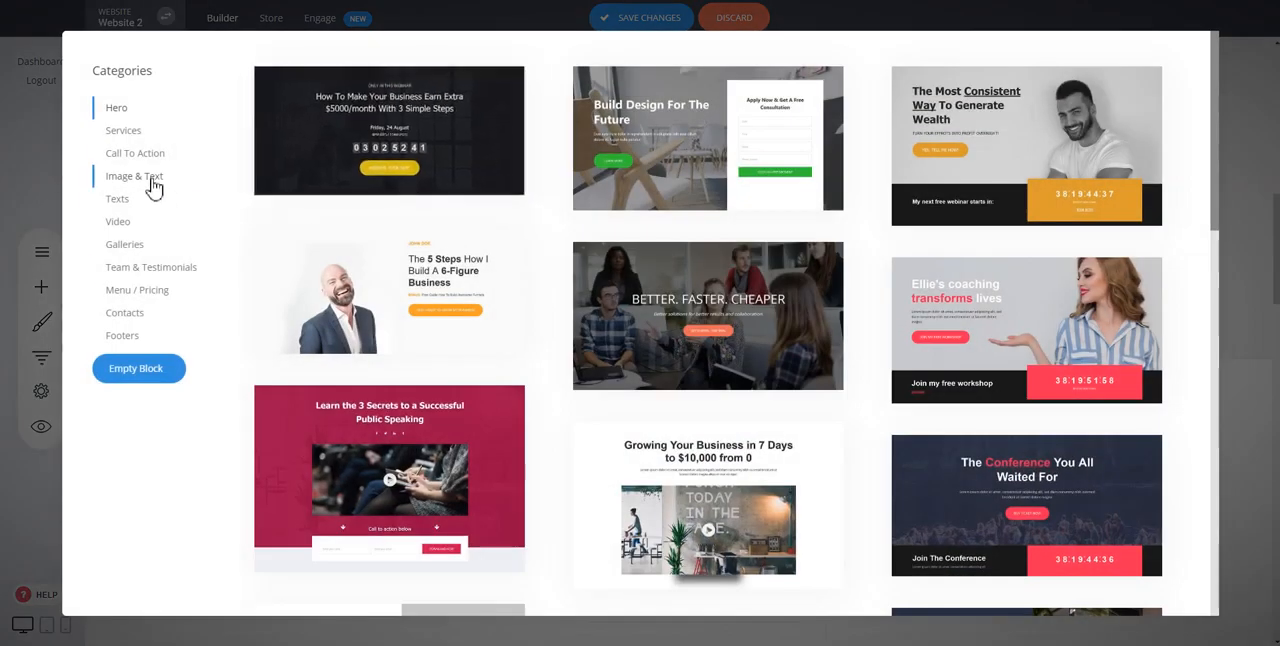
{"action": "left_click", "coordinate": [151, 183]}
{"action": "left_click", "coordinate": [130, 204]}
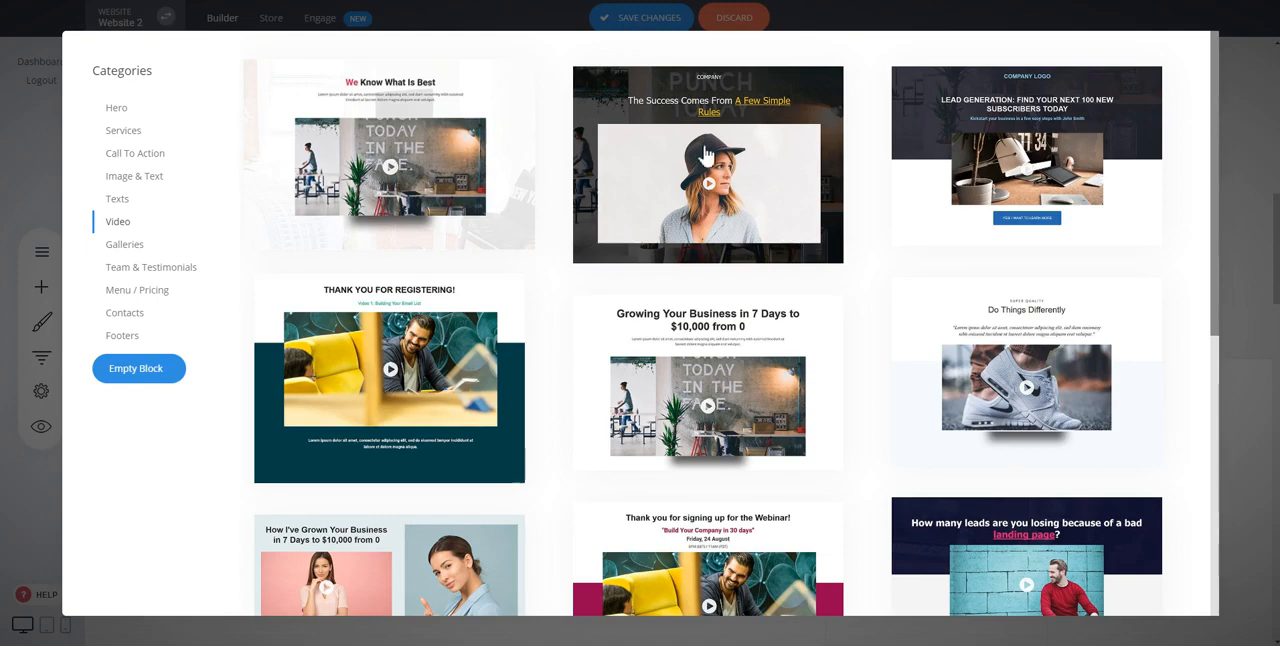
{"action": "left_click", "coordinate": [986, 368]}
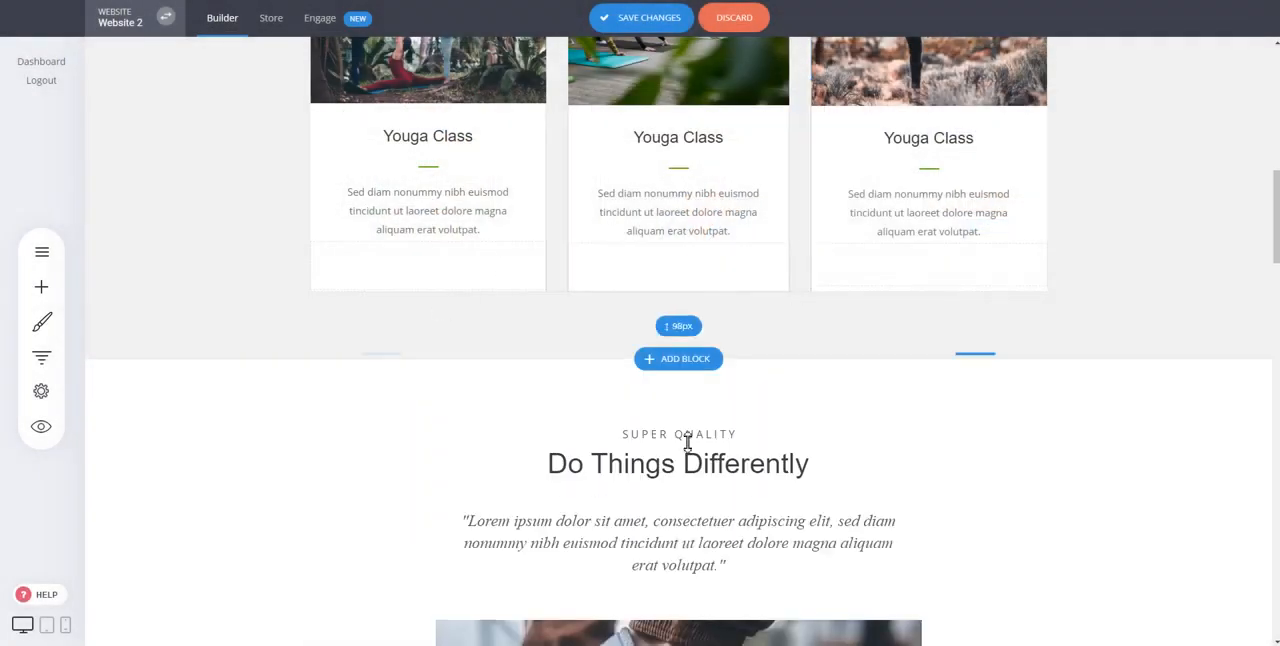
Step: Replace the video block's "Do Things Differently" heading text with "My Heading"
{"action": "scroll", "coordinate": [923, 381], "scroll_direction": "down", "scroll_amount": 4}
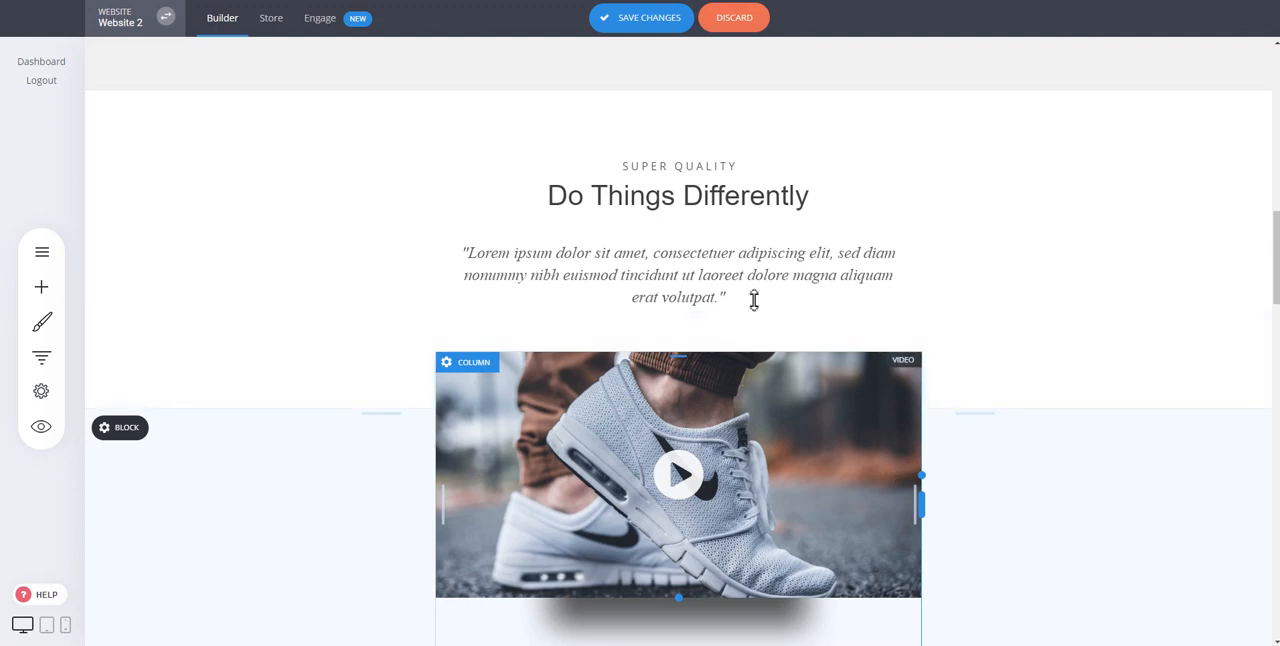
{"action": "triple_click", "coordinate": [746, 206]}
{"action": "type", "text": "My Heading"}
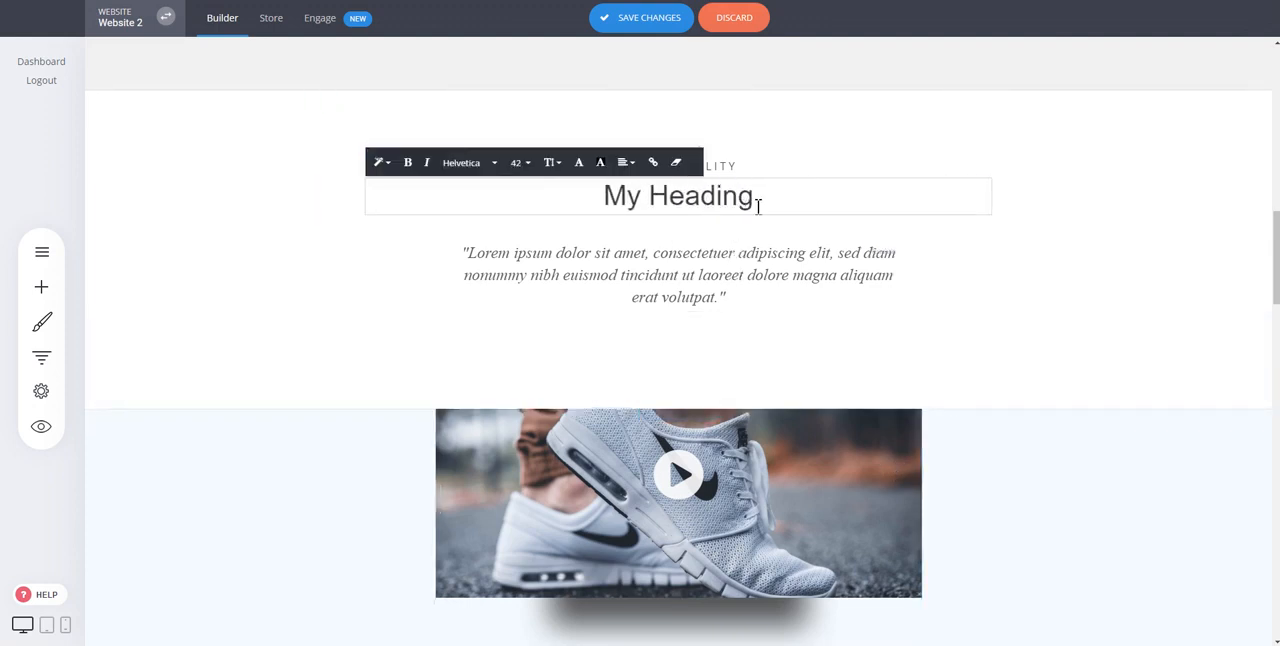
Step: Examine the shoe video's settings for its source URL and custom thumbnail
{"action": "left_click", "coordinate": [768, 513]}
{"action": "double_click", "coordinate": [1035, 285]}
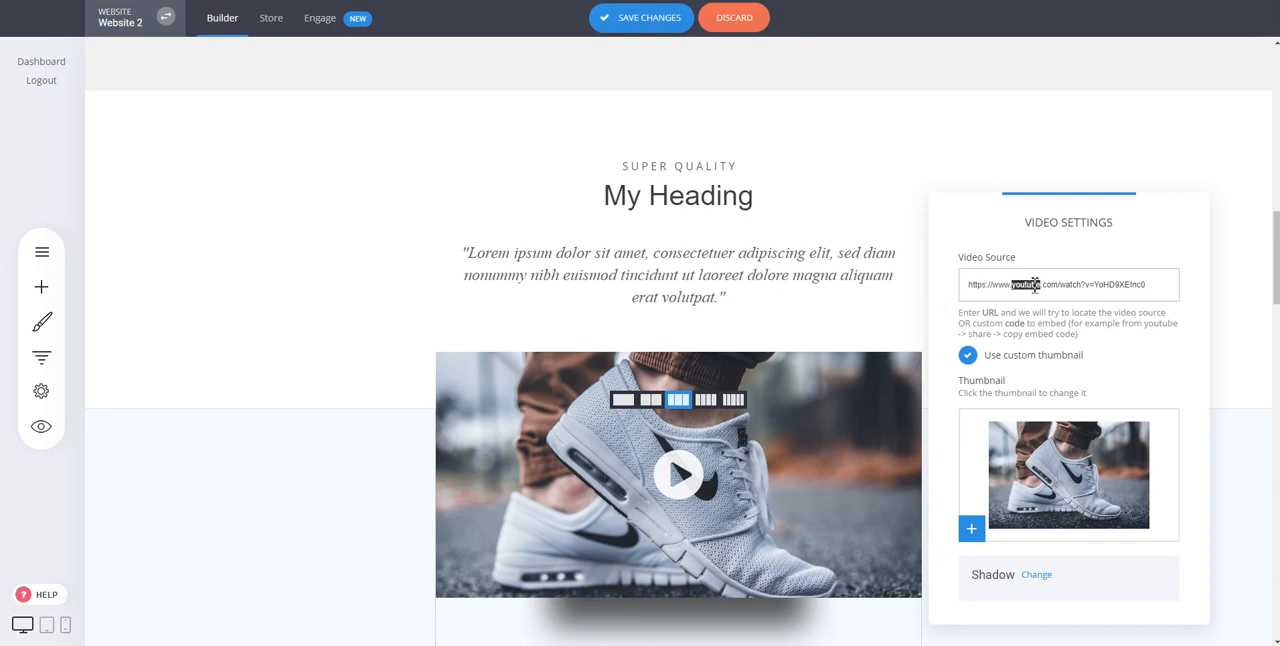
{"action": "left_click", "coordinate": [370, 243]}
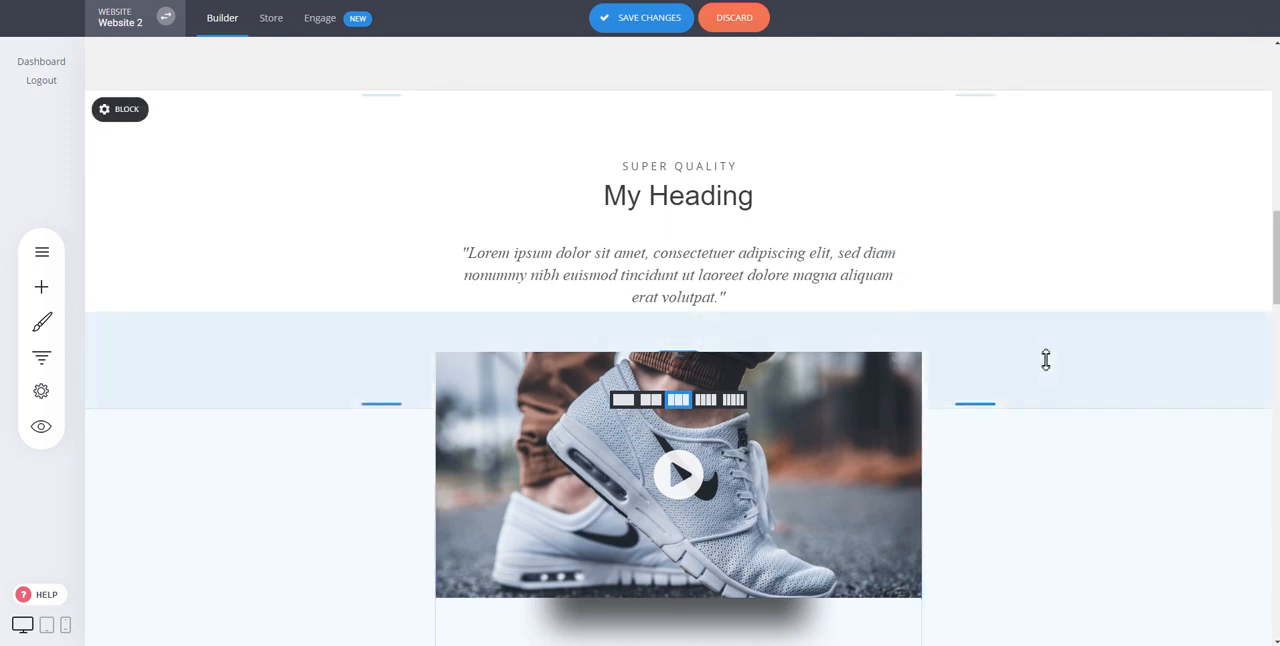
Step: Save the changes made to the home page with the edited video block
{"action": "scroll", "coordinate": [1051, 360], "scroll_direction": "down", "scroll_amount": 2}
{"action": "scroll", "coordinate": [788, 222], "scroll_direction": "up", "scroll_amount": 2}
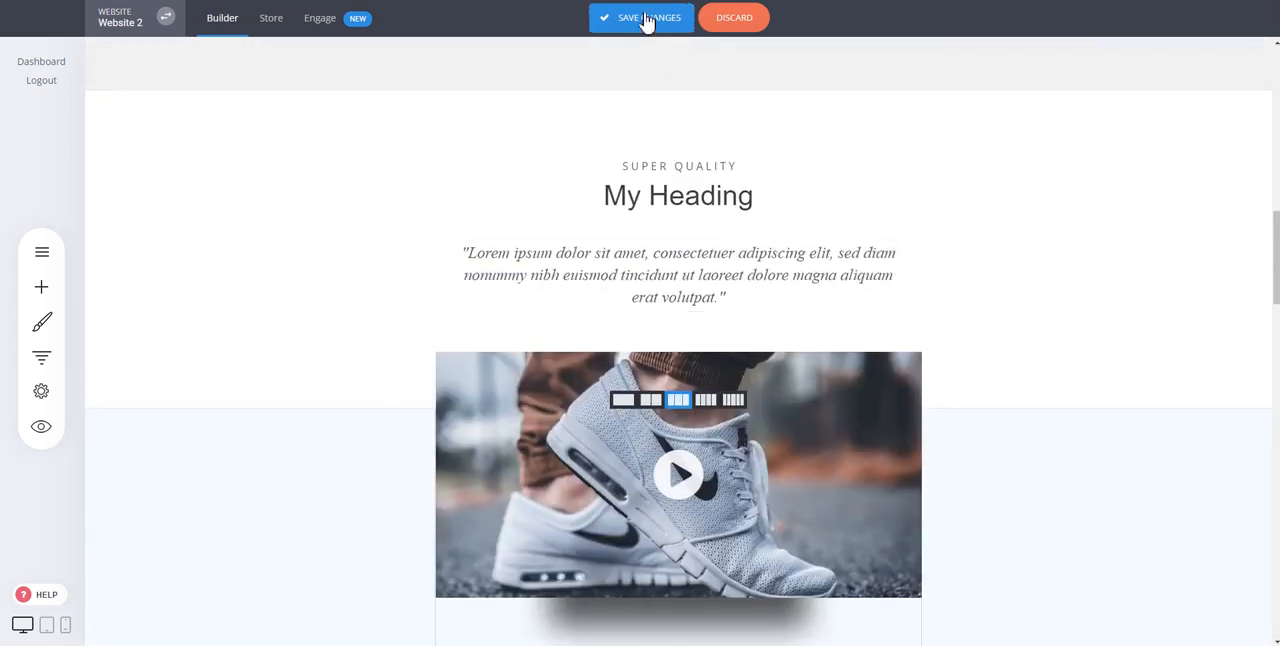
{"action": "left_click", "coordinate": [645, 20]}
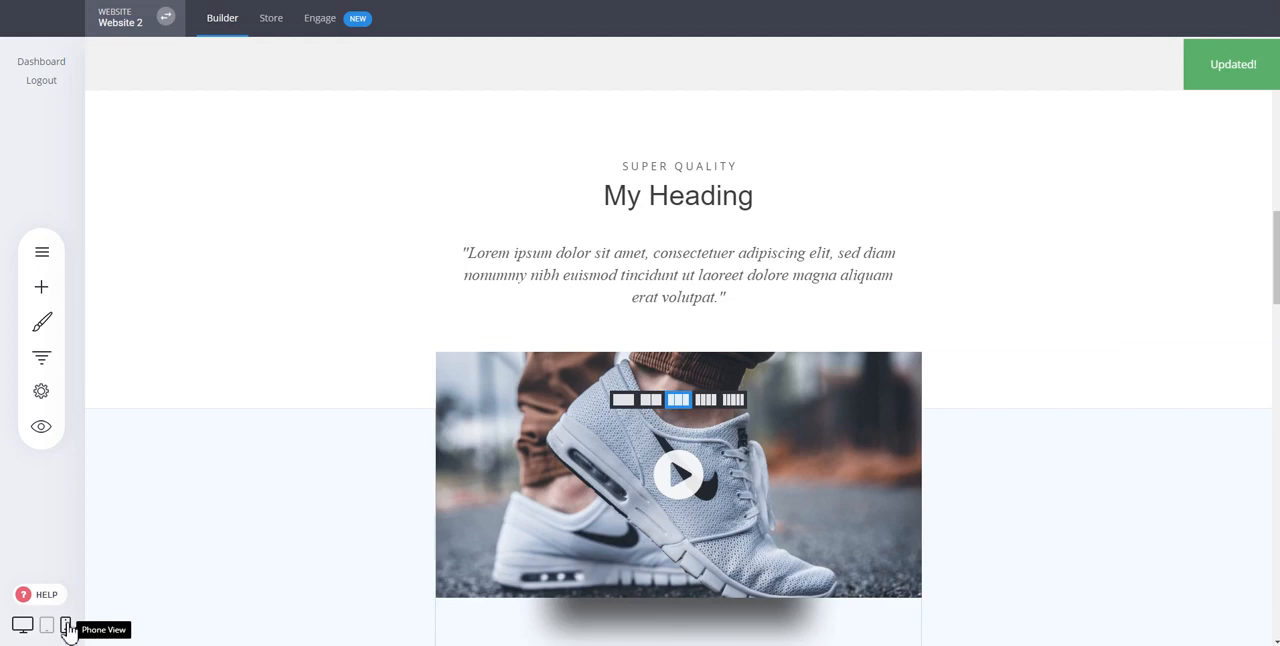
Step: Examine the home page in phone view, from the header through the video and property listing blocks, and return to desktop view
{"action": "left_click", "coordinate": [66, 627]}
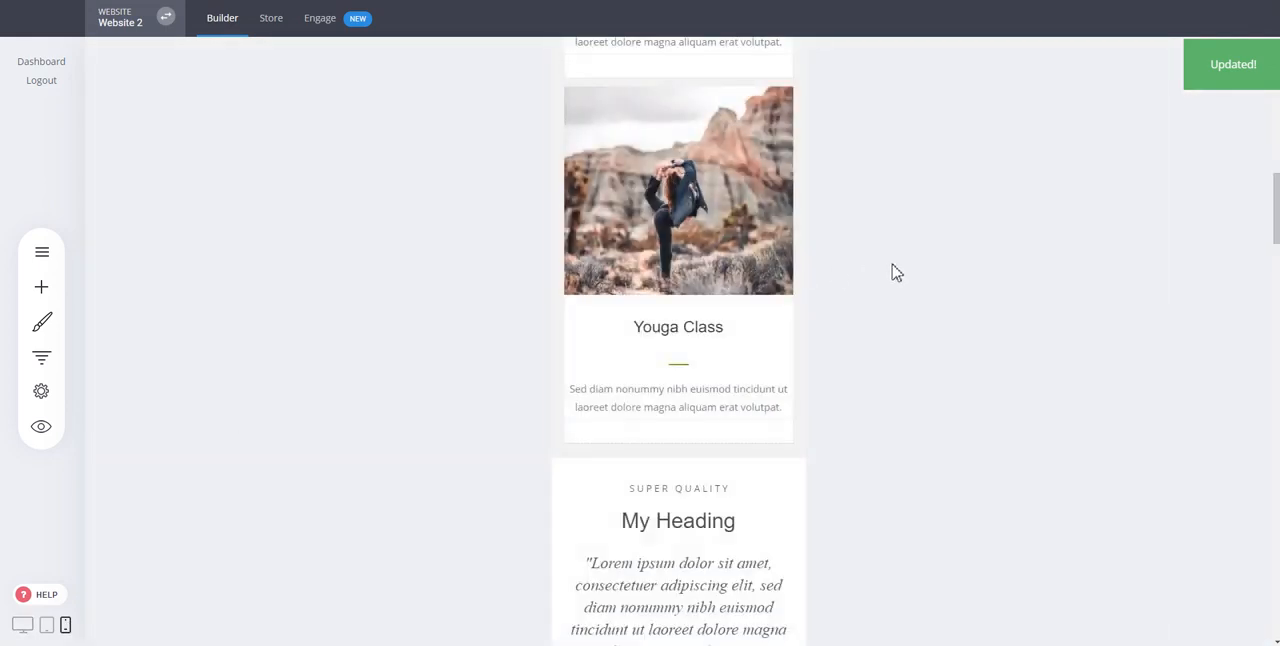
{"action": "scroll", "coordinate": [630, 362], "scroll_direction": "up", "scroll_amount": 10}
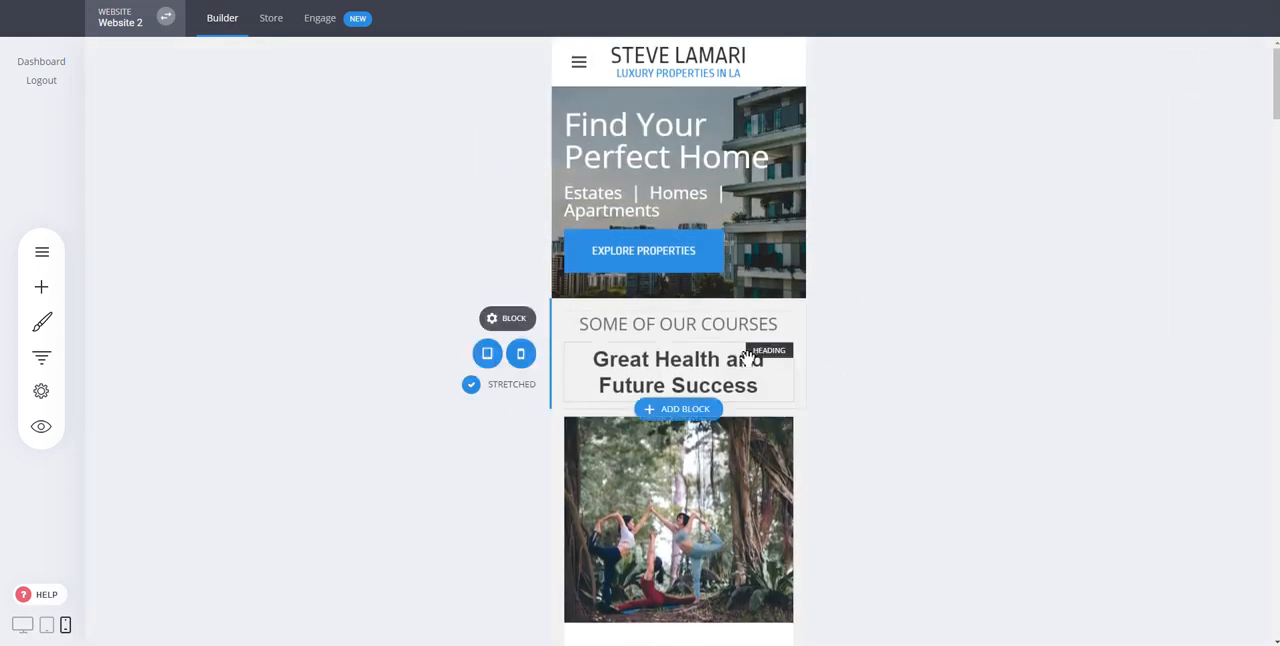
{"action": "scroll", "coordinate": [713, 144], "scroll_direction": "down", "scroll_amount": 10}
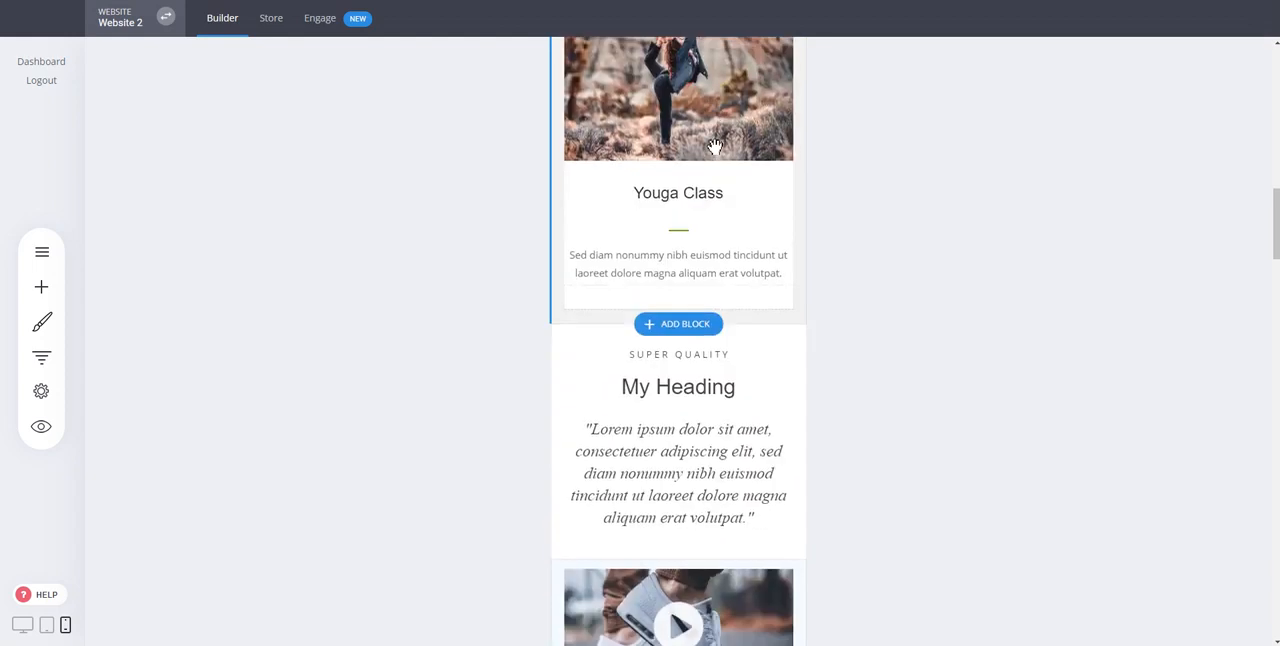
{"action": "scroll", "coordinate": [715, 145], "scroll_direction": "down", "scroll_amount": 5}
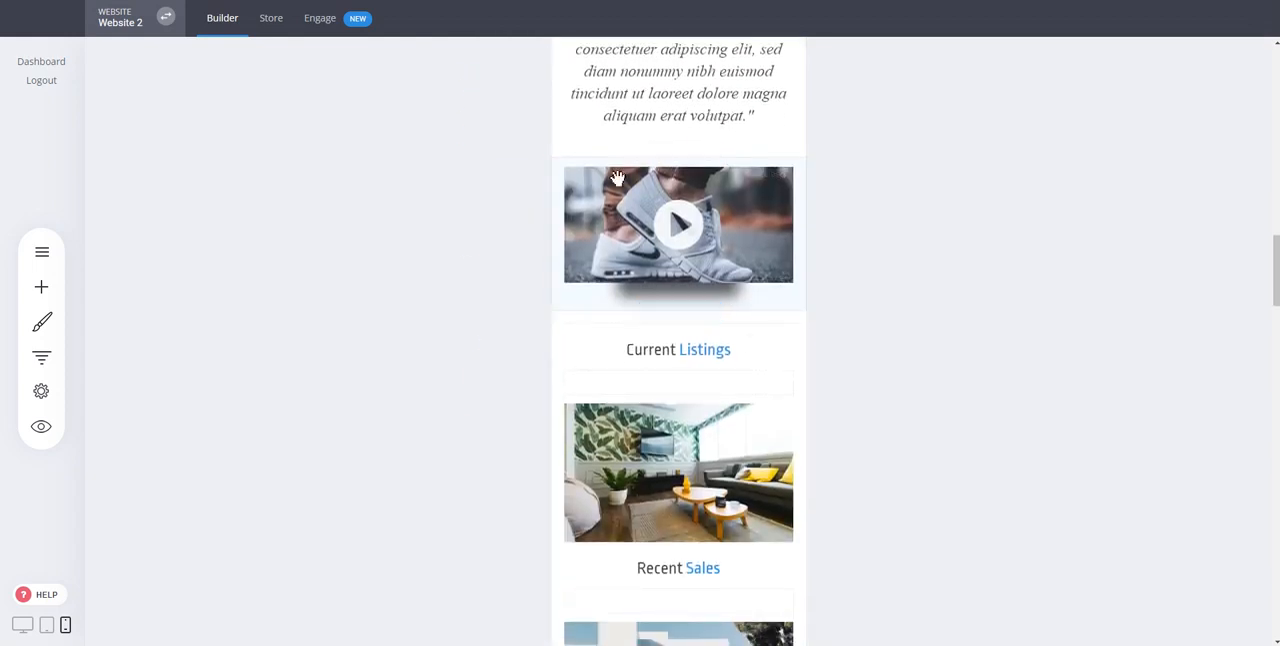
{"action": "scroll", "coordinate": [661, 429], "scroll_direction": "down", "scroll_amount": 2}
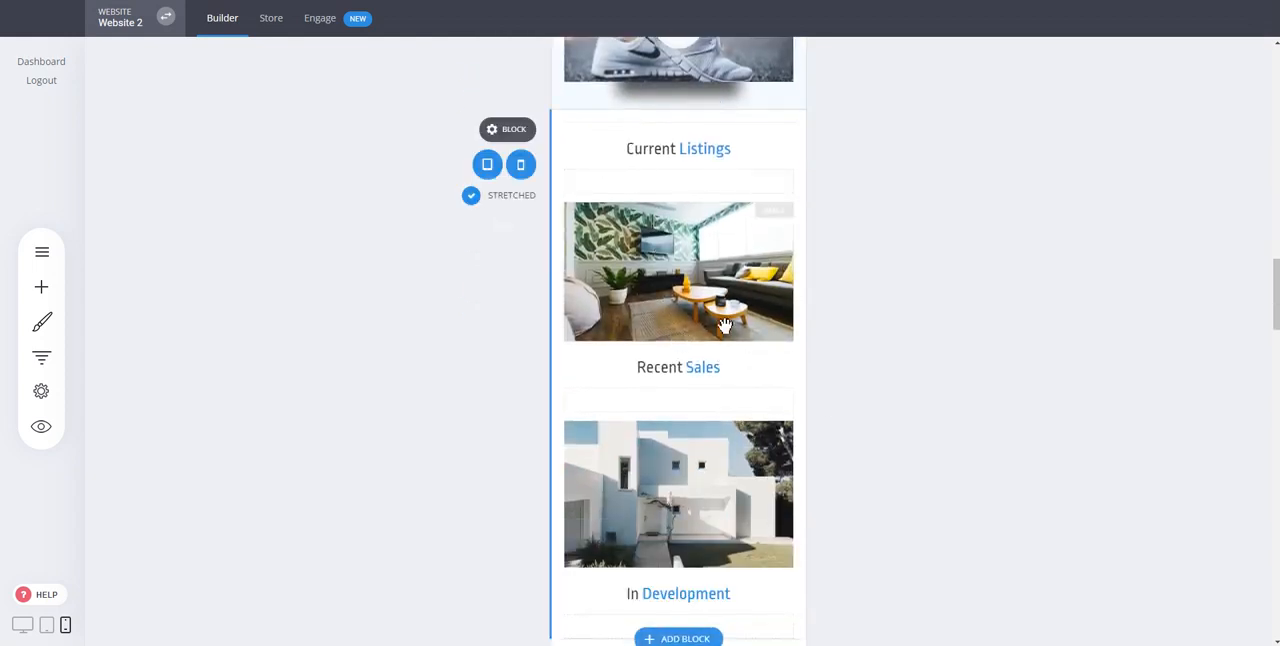
{"action": "scroll", "coordinate": [731, 314], "scroll_direction": "down", "scroll_amount": 3}
{"action": "scroll", "coordinate": [731, 314], "scroll_direction": "up", "scroll_amount": 4}
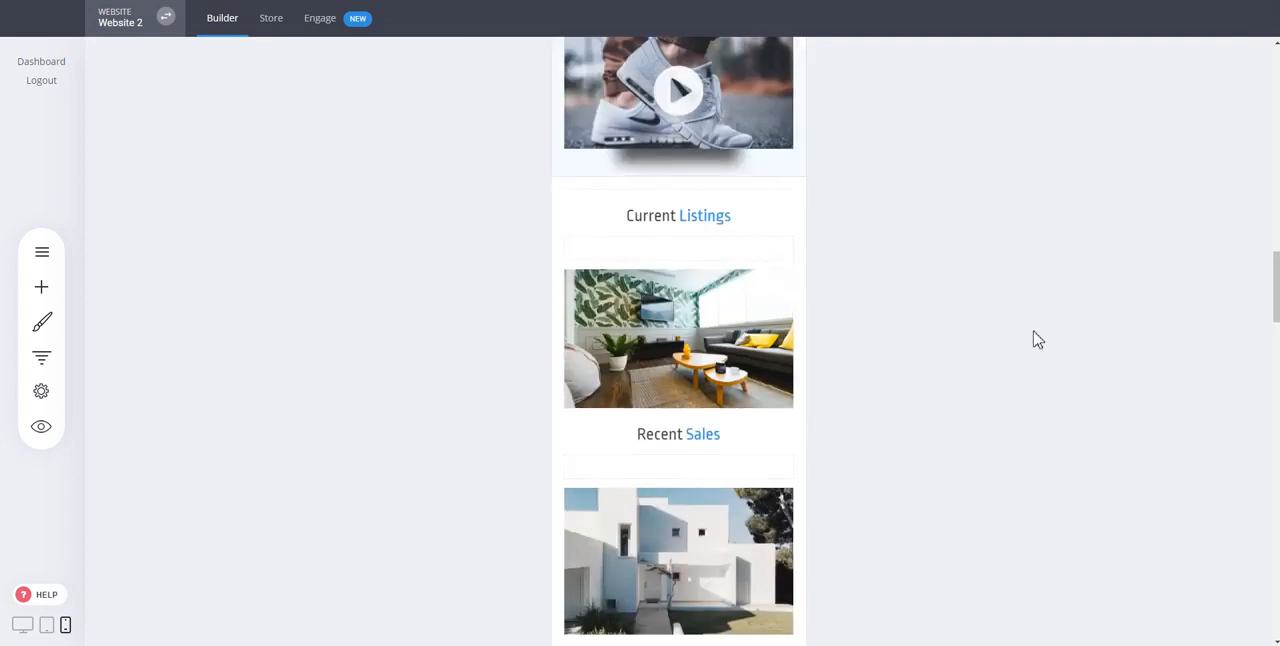
{"action": "scroll", "coordinate": [960, 345], "scroll_direction": "up", "scroll_amount": 10}
{"action": "scroll", "coordinate": [960, 345], "scroll_direction": "up", "scroll_amount": 1}
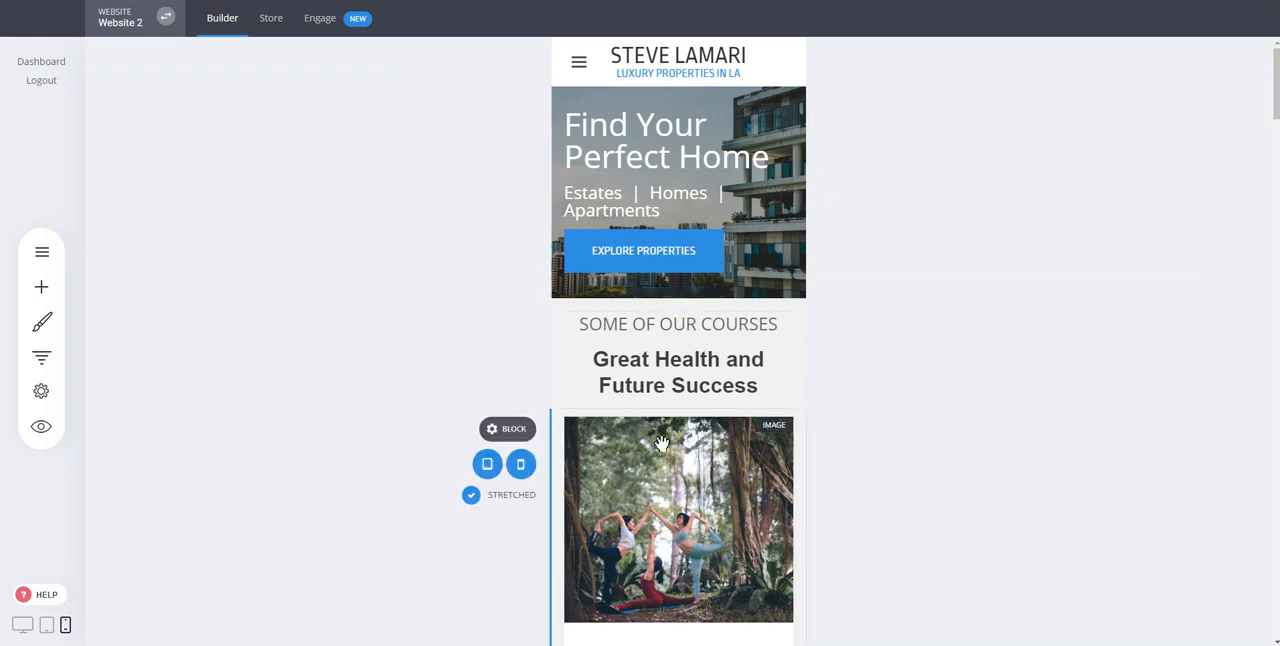
{"action": "left_click", "coordinate": [22, 625]}
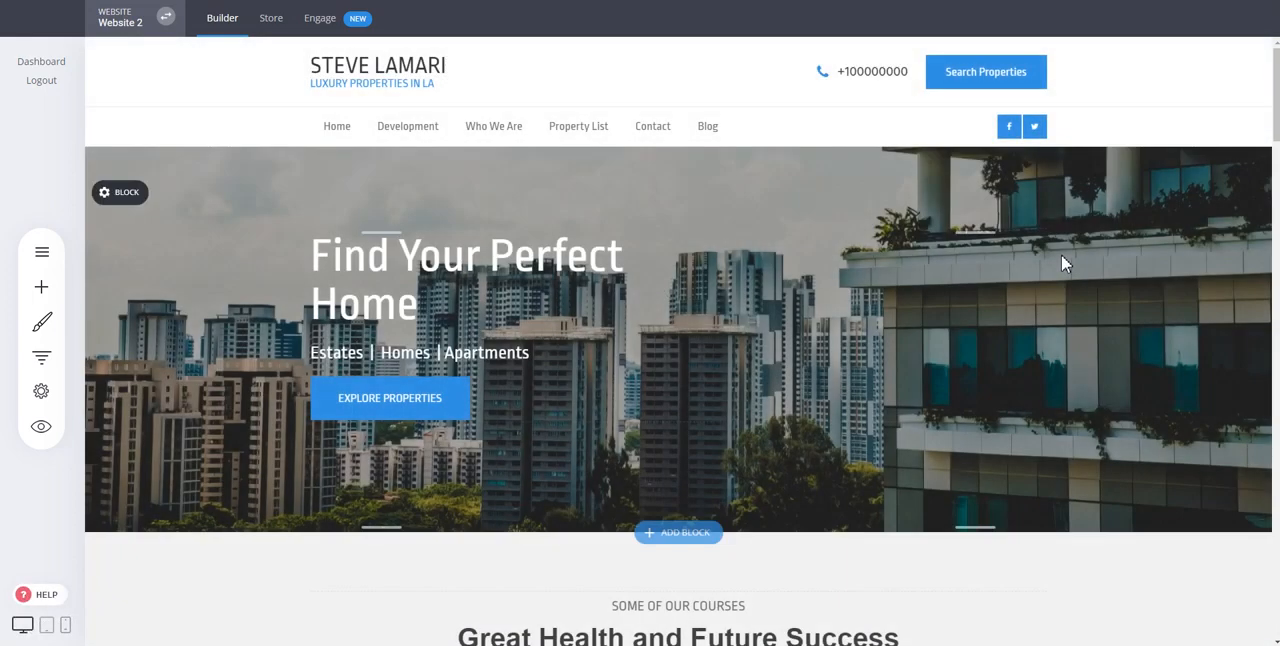
Step: Reduce the spacing above the "Find Your Perfect Home" heading in the hero block to about 106 px
{"action": "left_click_drag", "start_coordinate": [626, 209], "coordinate": [626, 194]}
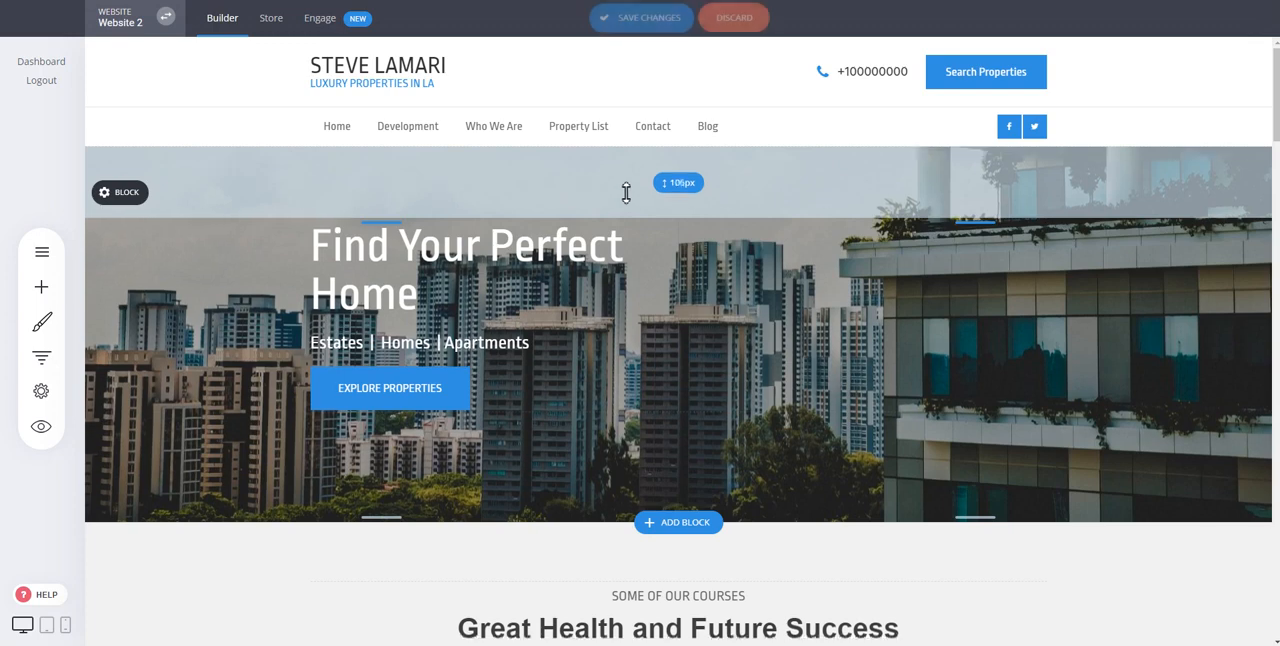
{"action": "left_click_drag", "start_coordinate": [507, 261], "coordinate": [447, 356]}
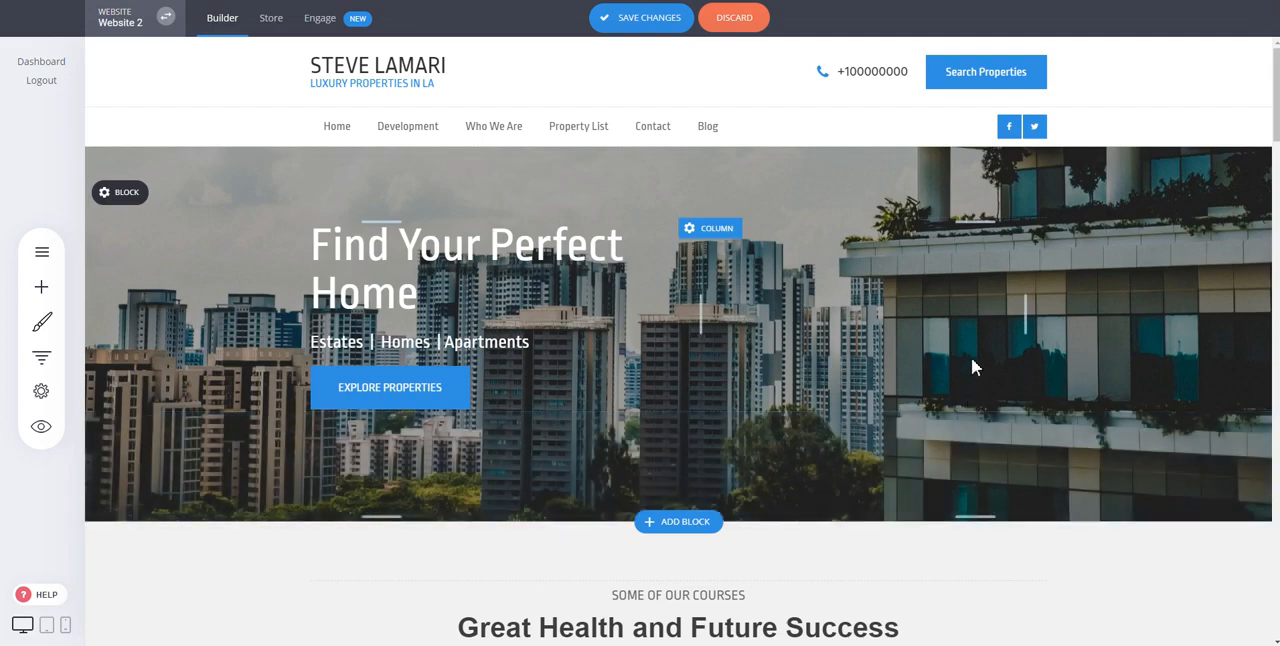
Step: Insert the dark three-video testimonial block from the Team & Testimonials category between the Youga Class block and the "My Heading" video block
{"action": "scroll", "coordinate": [971, 366], "scroll_direction": "down", "scroll_amount": 6}
{"action": "scroll", "coordinate": [707, 340], "scroll_direction": "down", "scroll_amount": 1}
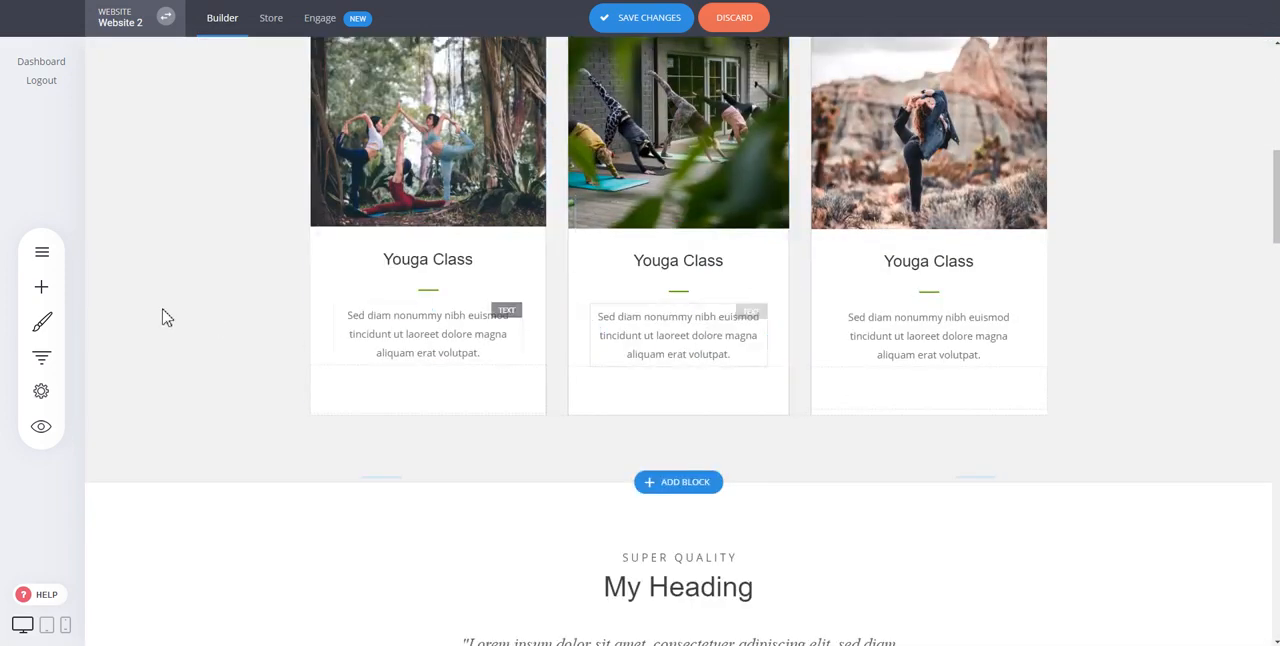
{"action": "left_click", "coordinate": [41, 287]}
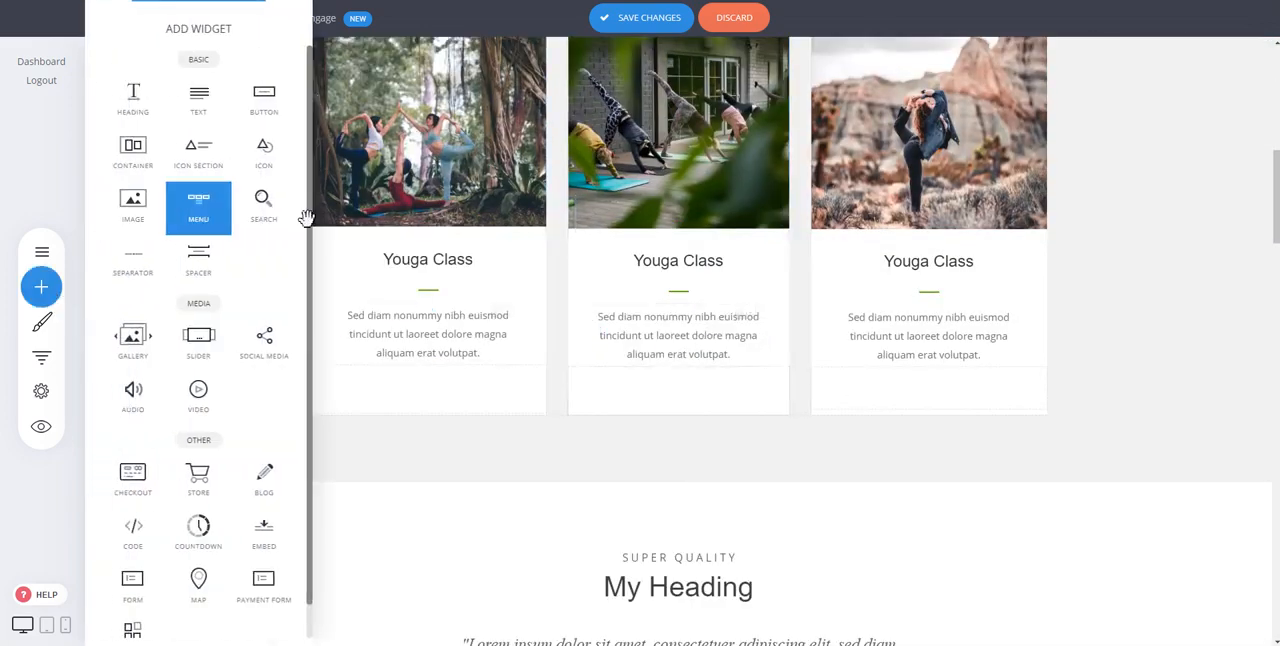
{"action": "left_click", "coordinate": [690, 483]}
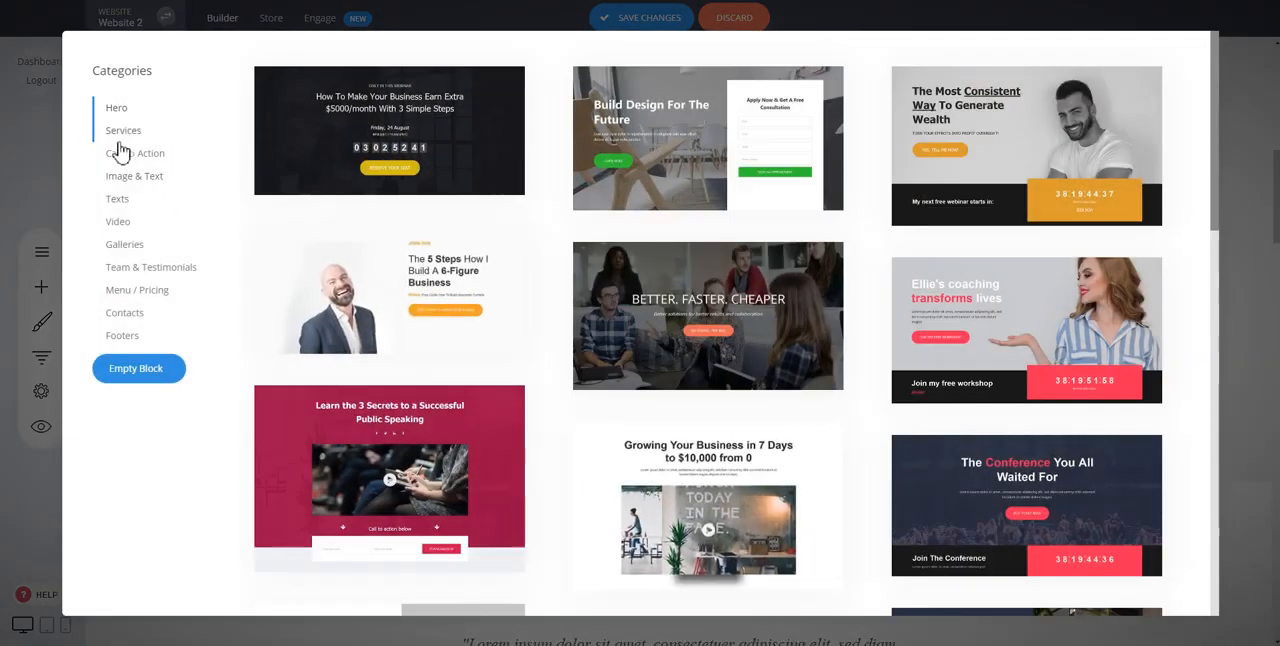
{"action": "scroll", "coordinate": [470, 152], "scroll_direction": "down", "scroll_amount": 3}
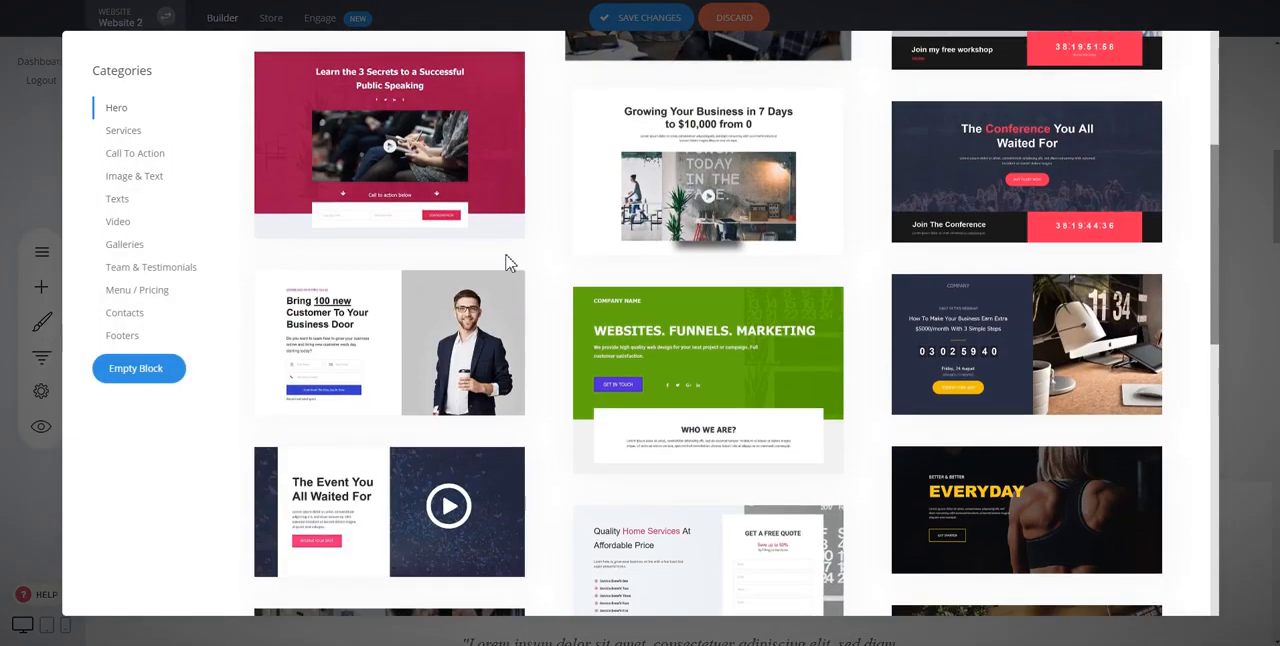
{"action": "left_click", "coordinate": [143, 270]}
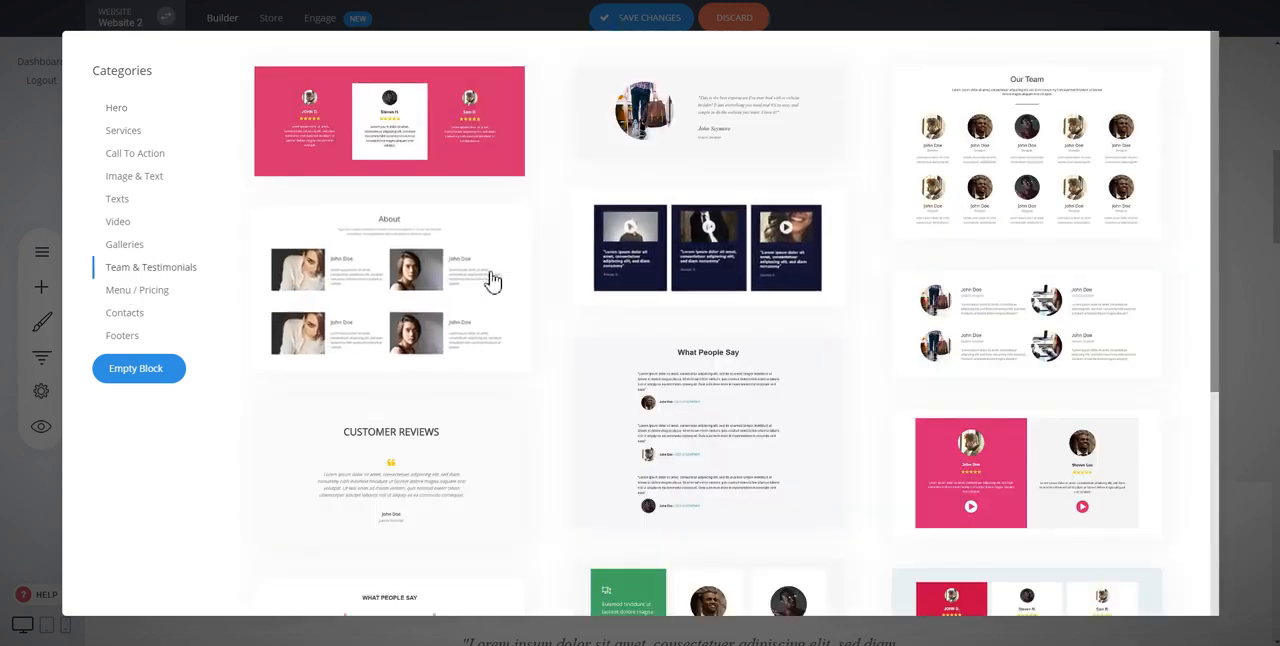
{"action": "left_click", "coordinate": [668, 253]}
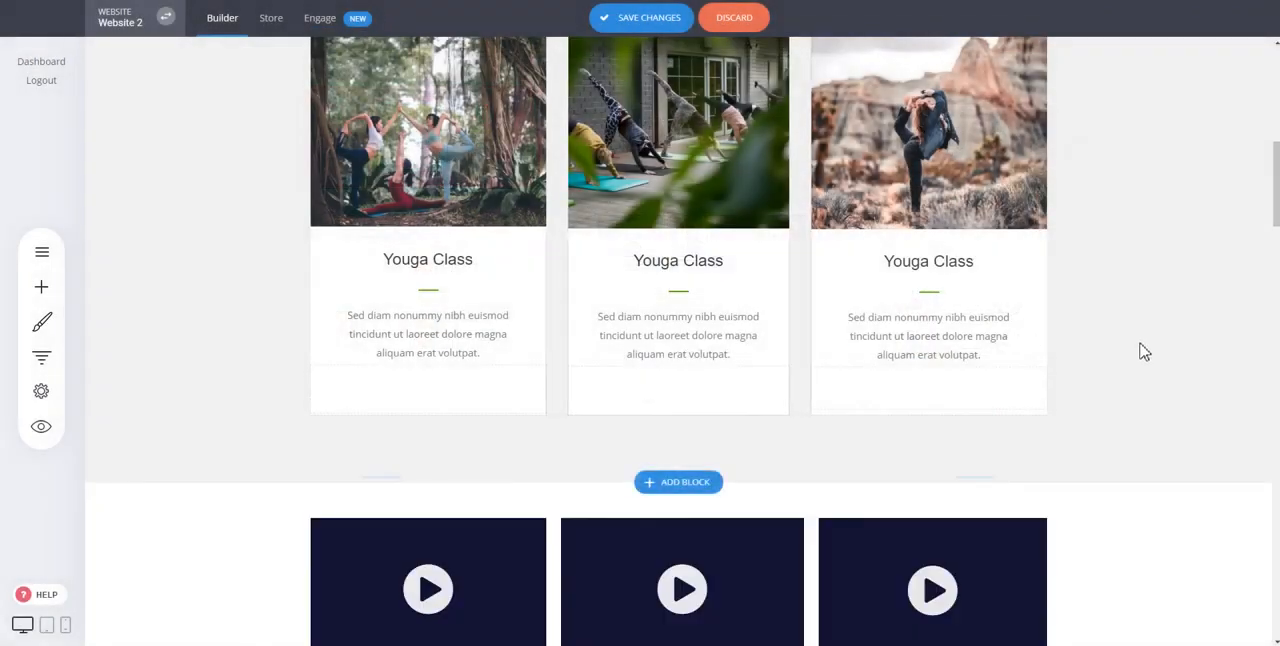
{"action": "scroll", "coordinate": [1144, 351], "scroll_direction": "down", "scroll_amount": 1}
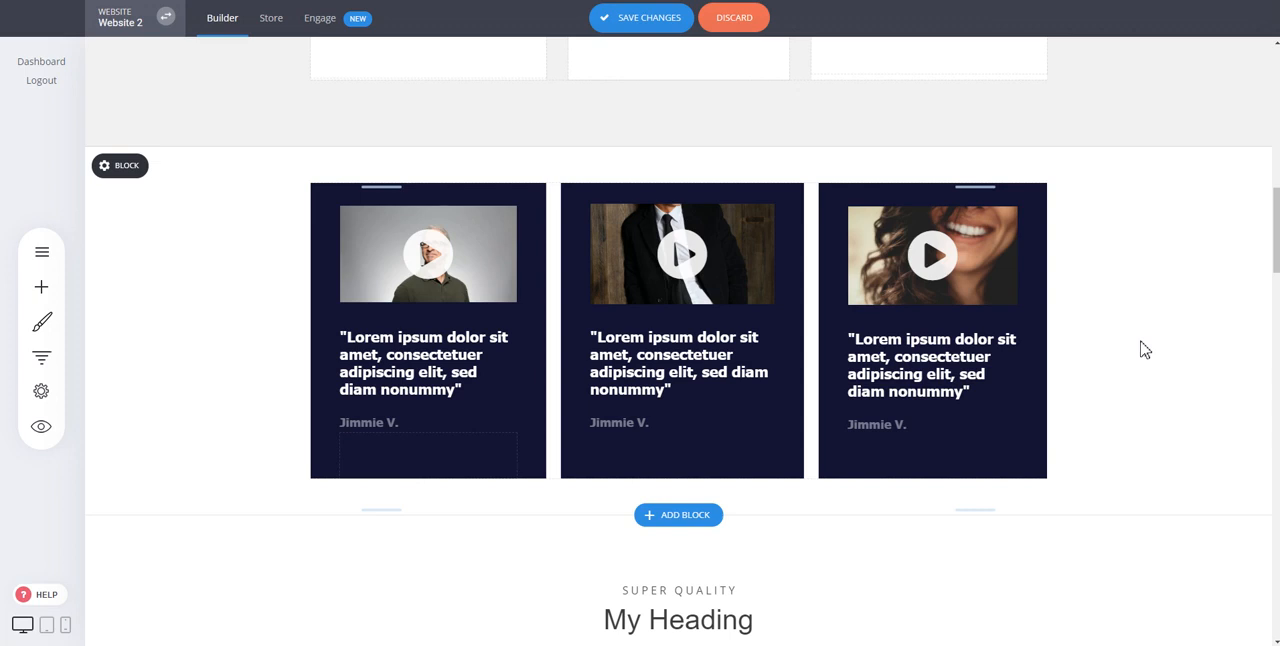
{"action": "scroll", "coordinate": [1145, 351], "scroll_direction": "down", "scroll_amount": 5}
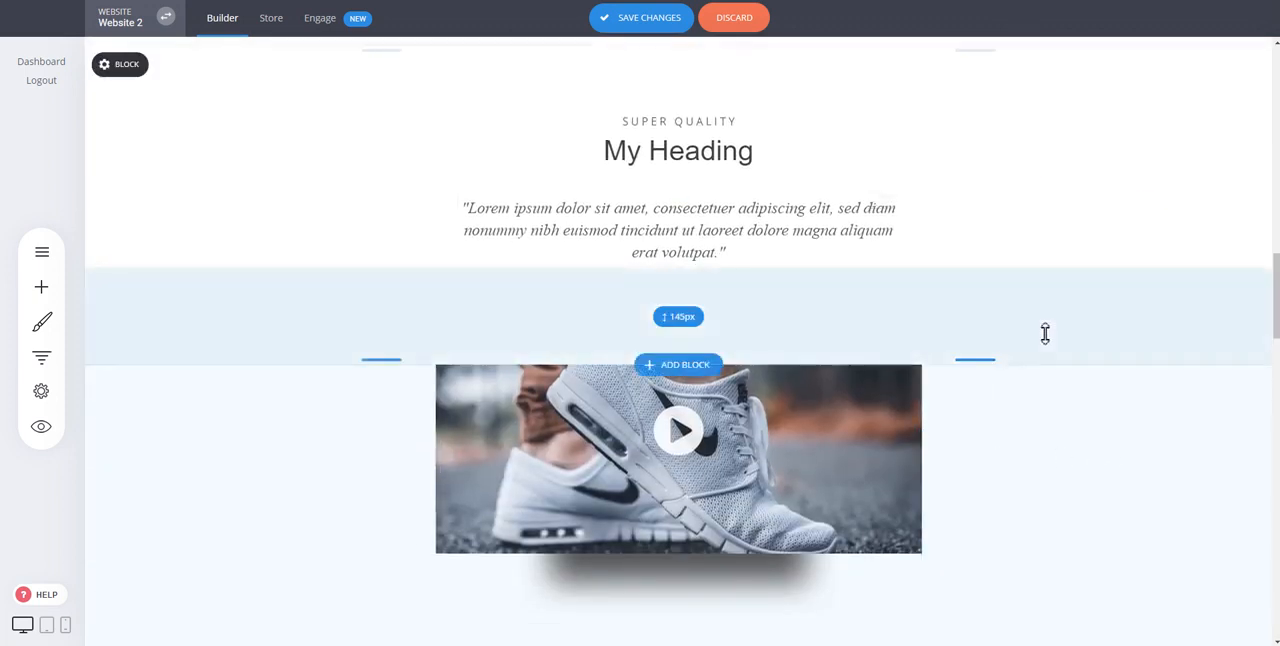
{"action": "scroll", "coordinate": [1135, 499], "scroll_direction": "down", "scroll_amount": 3}
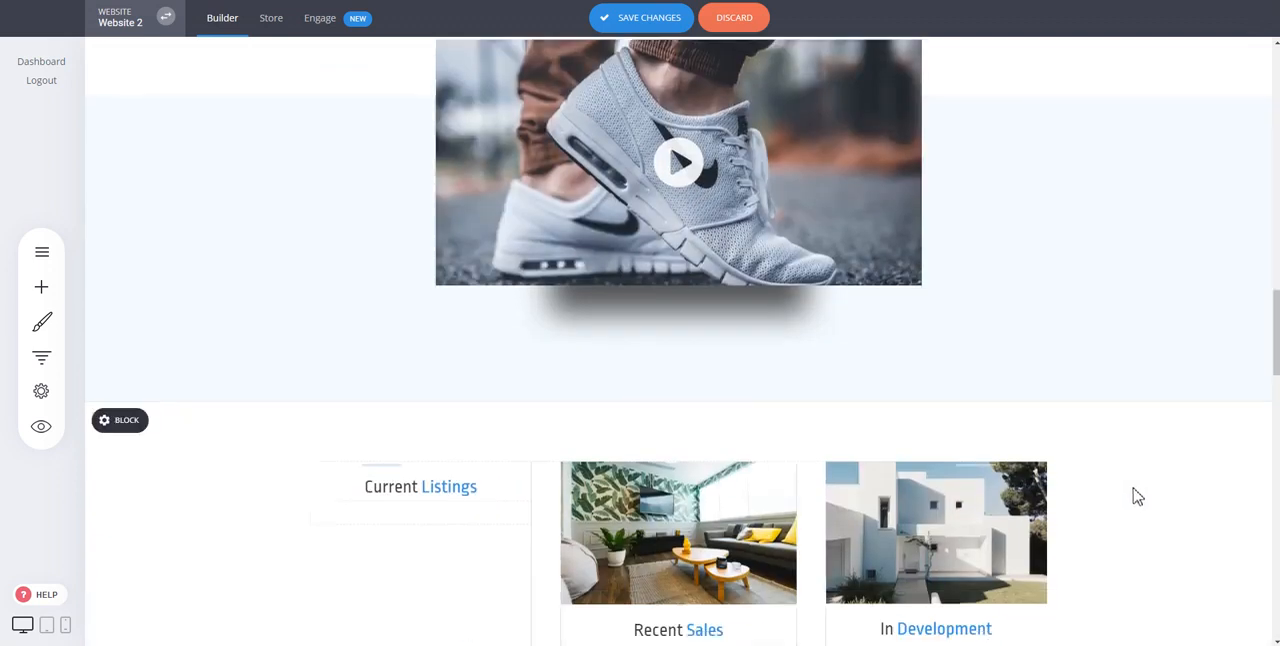